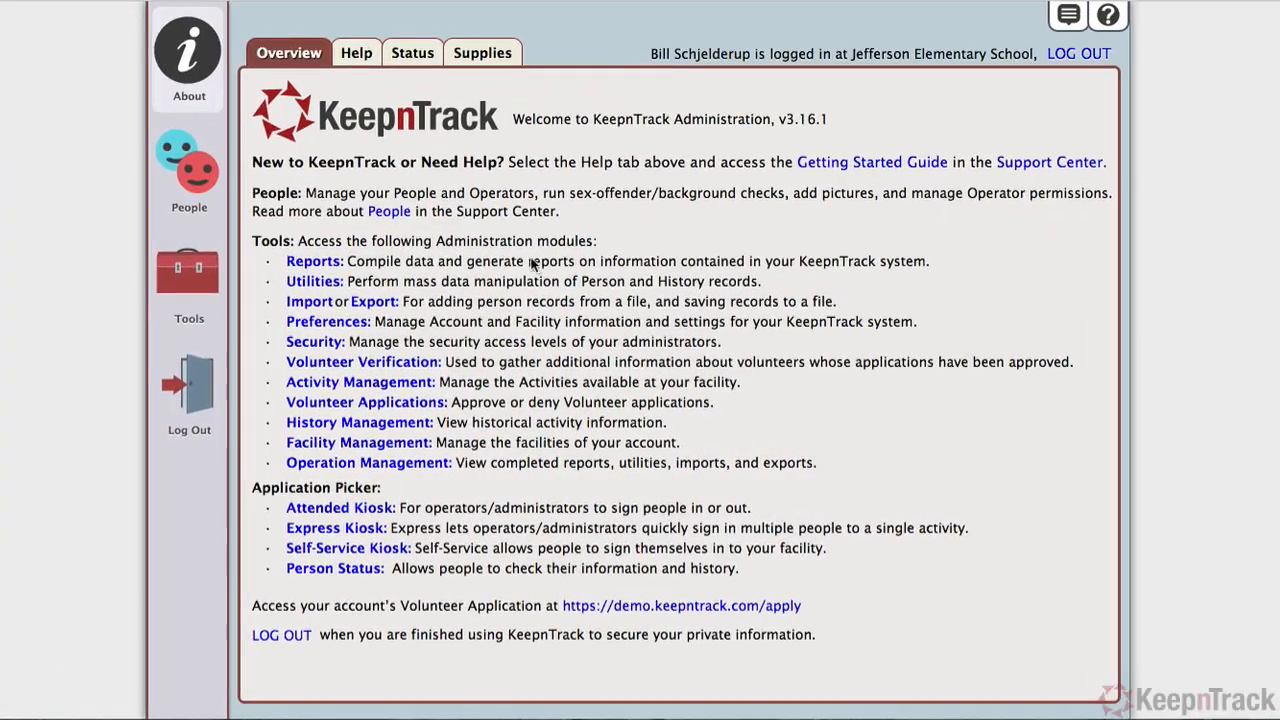
Open Activity Management from the administration tools and start a new activity record
left_click(189, 284)
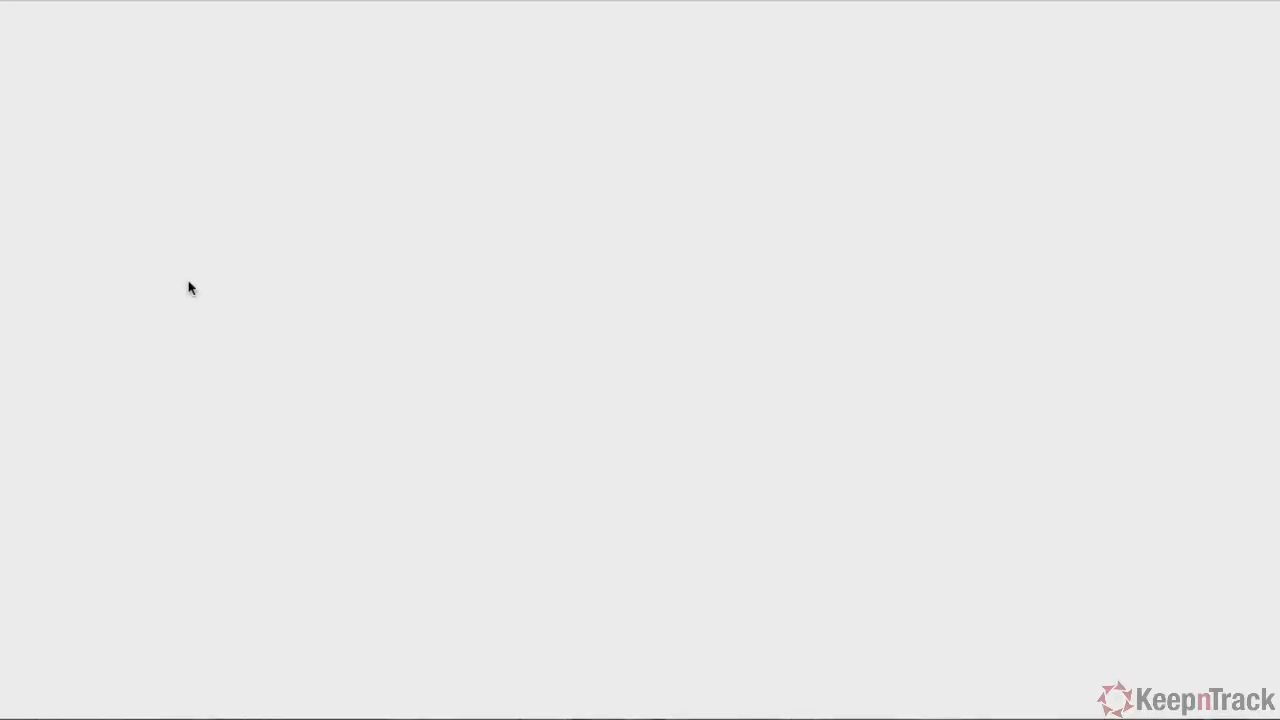
left_click(300, 494)
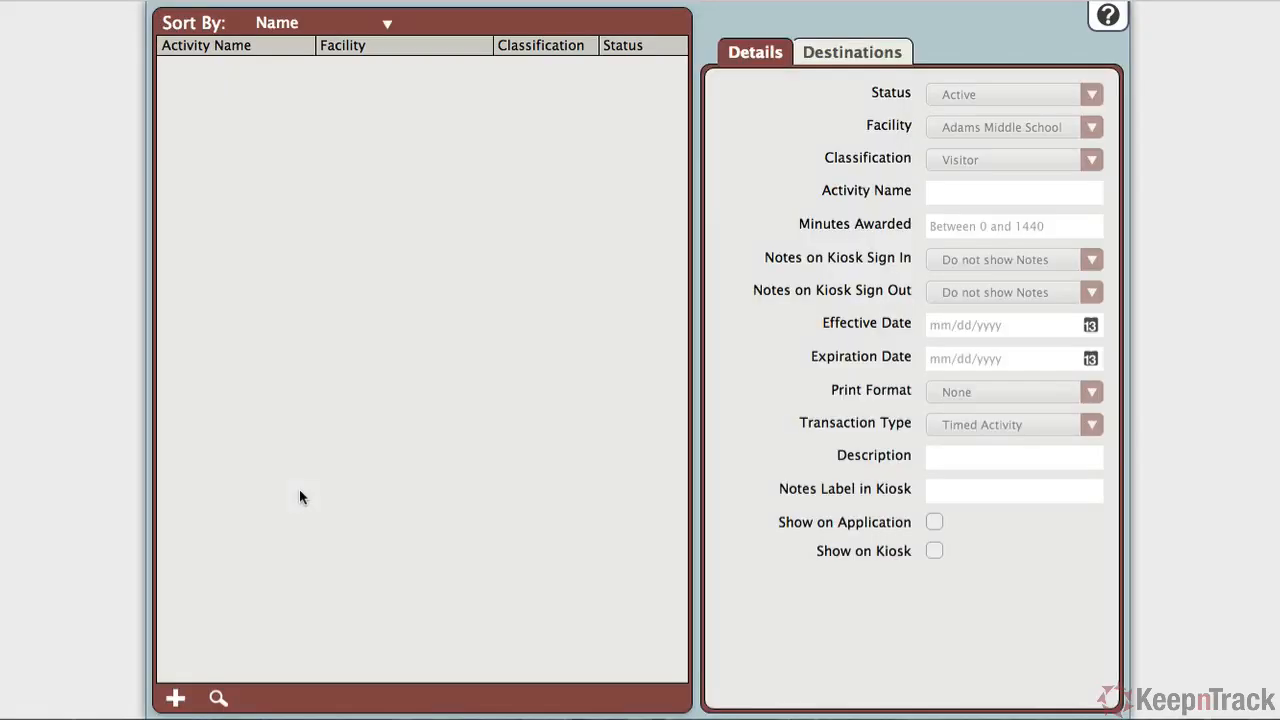
left_click(176, 700)
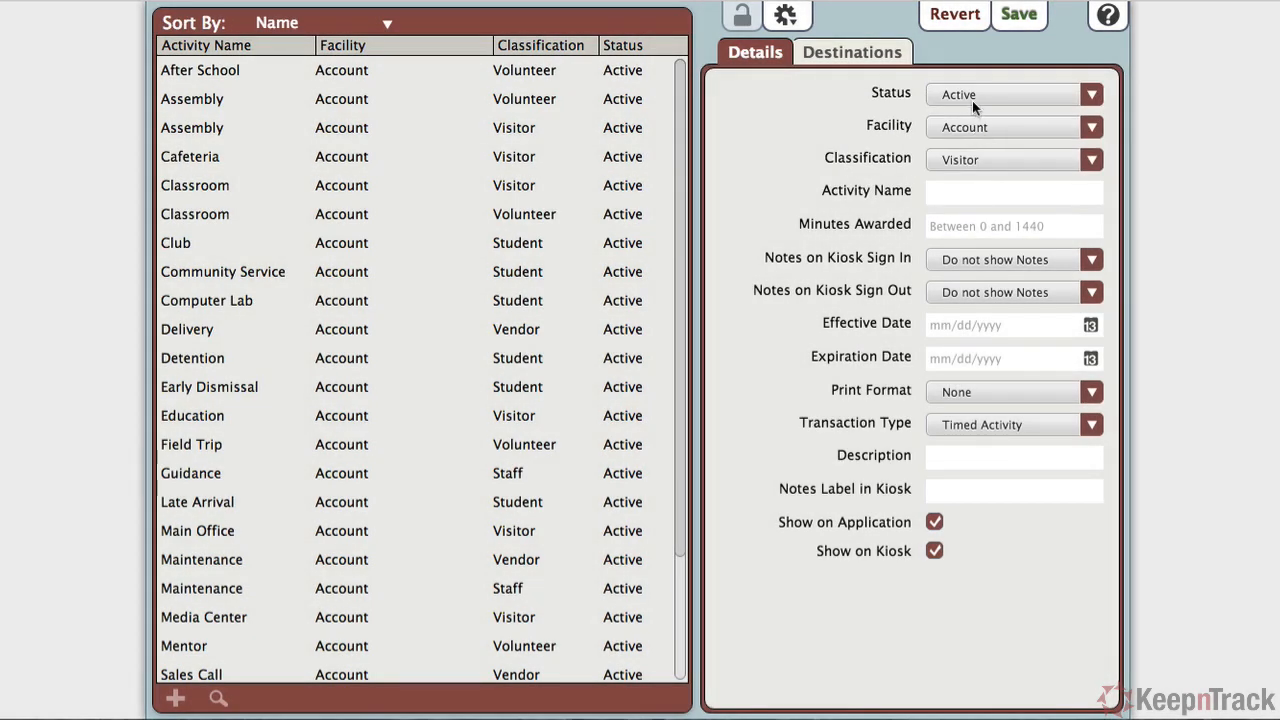
Set the new activity's classification to Staff and name it PTA Conference
left_click(988, 322)
left_click(970, 361)
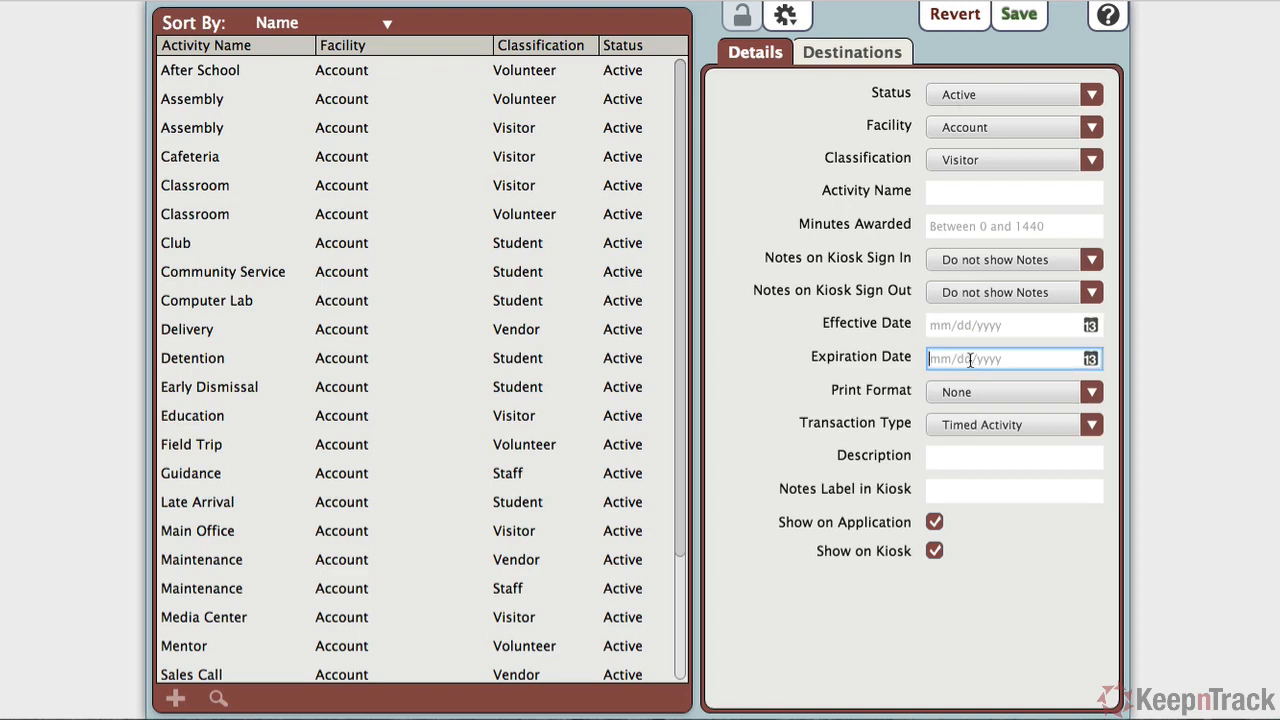
left_click(967, 160)
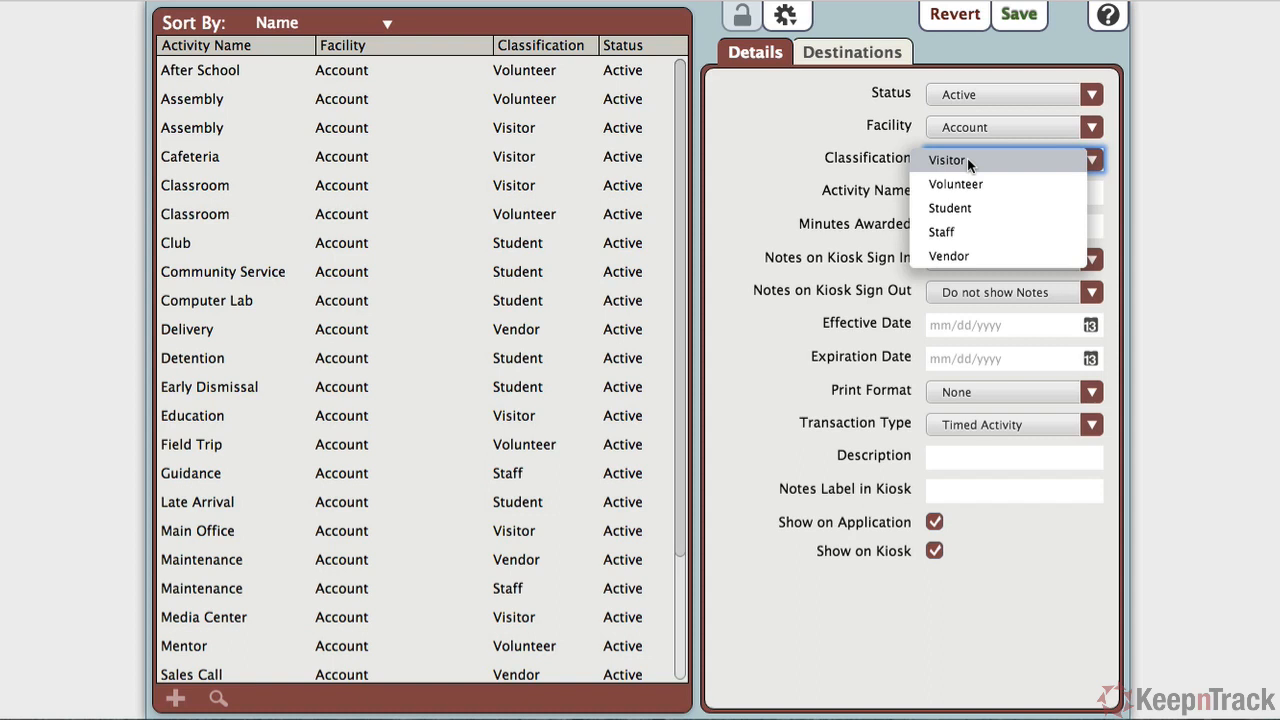
left_click(962, 232)
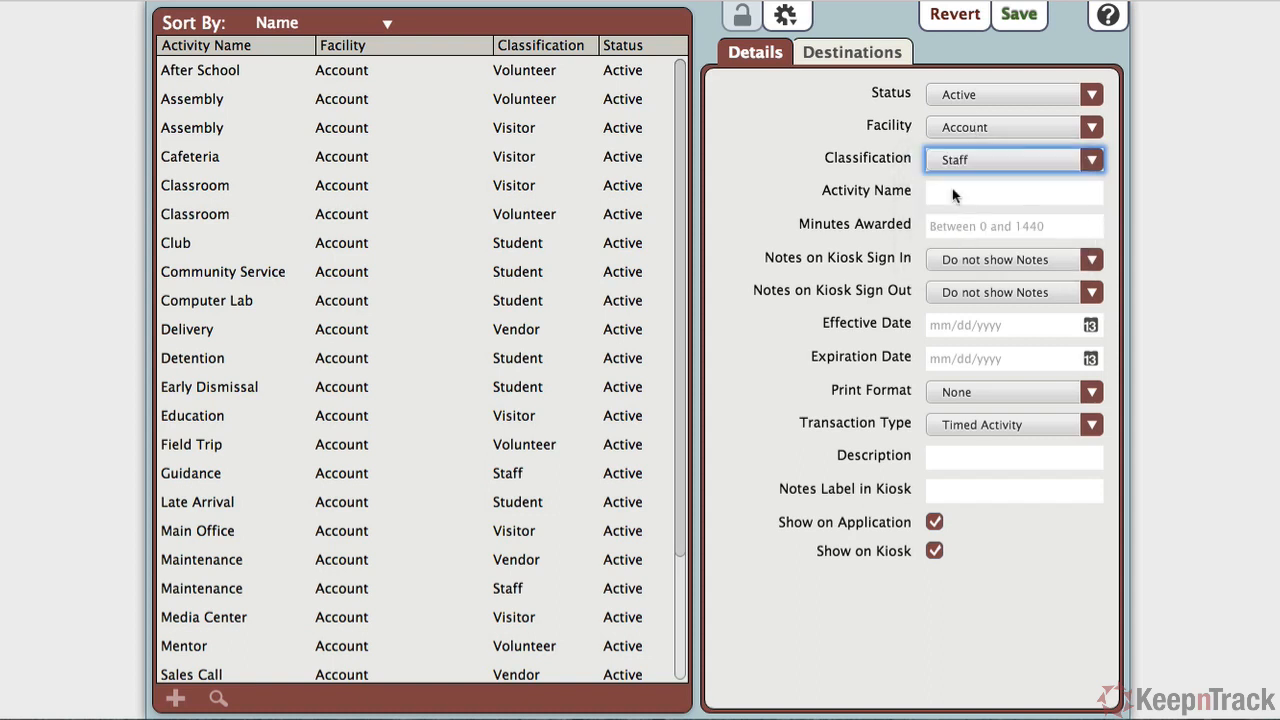
left_click(957, 194)
type("PTA Conference")
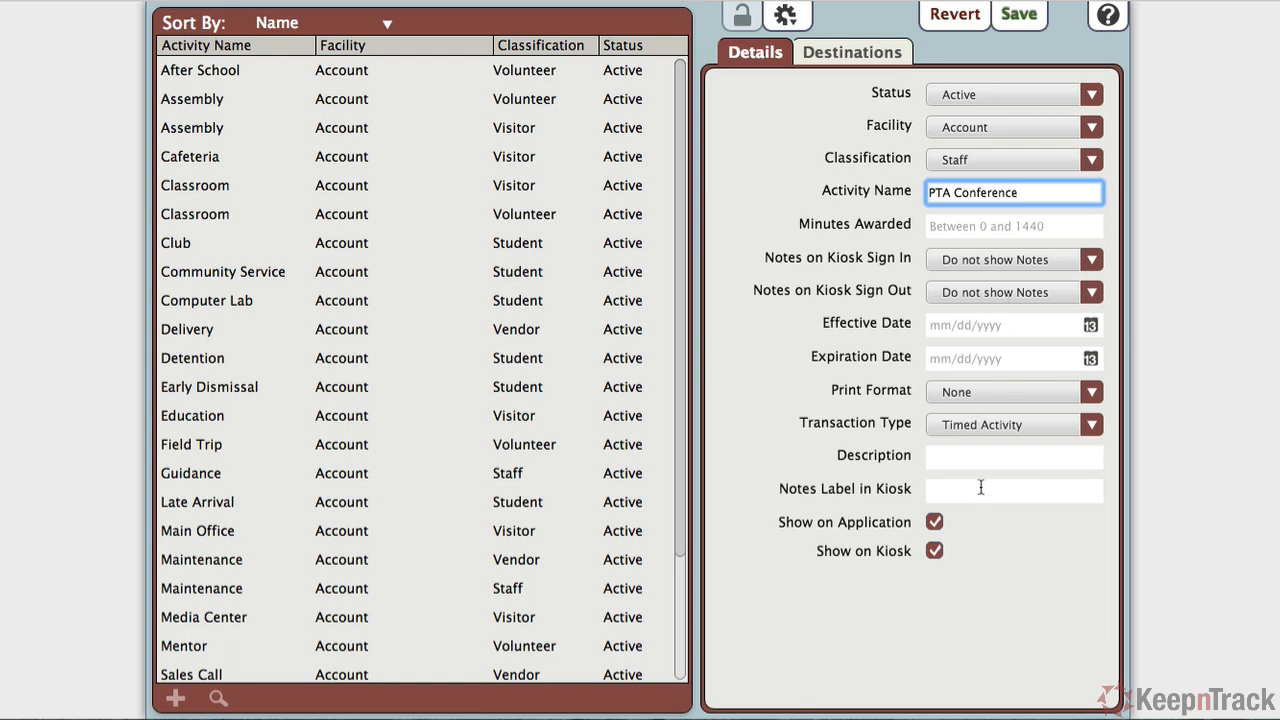
Set Notes on Kiosk Sign In to Require Notes for the PTA Conference activity
left_click(986, 260)
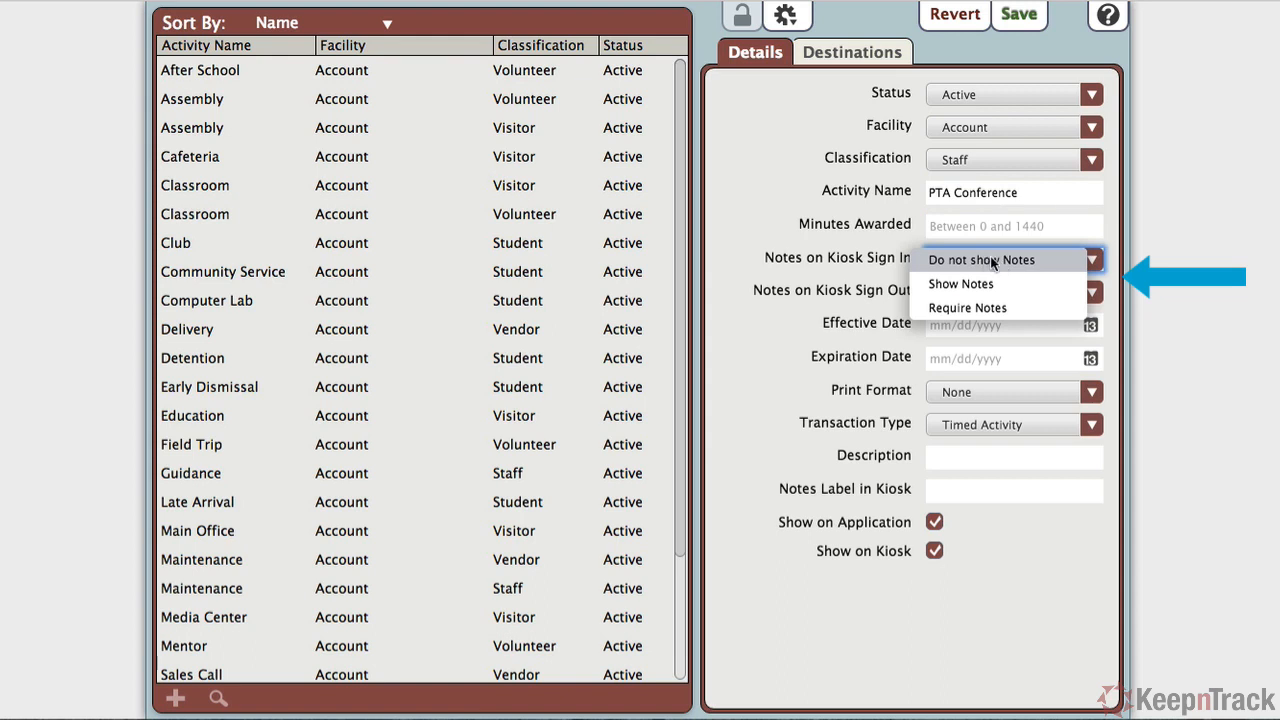
left_click(1026, 306)
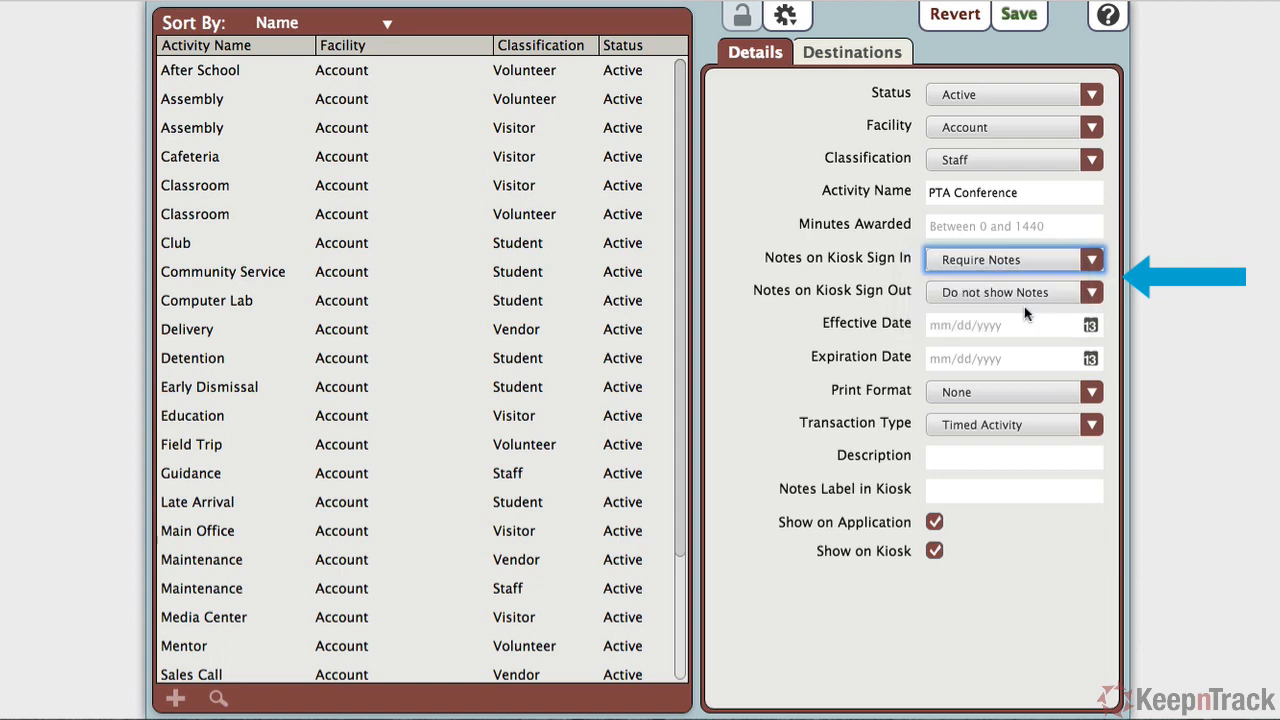
left_click(960, 487)
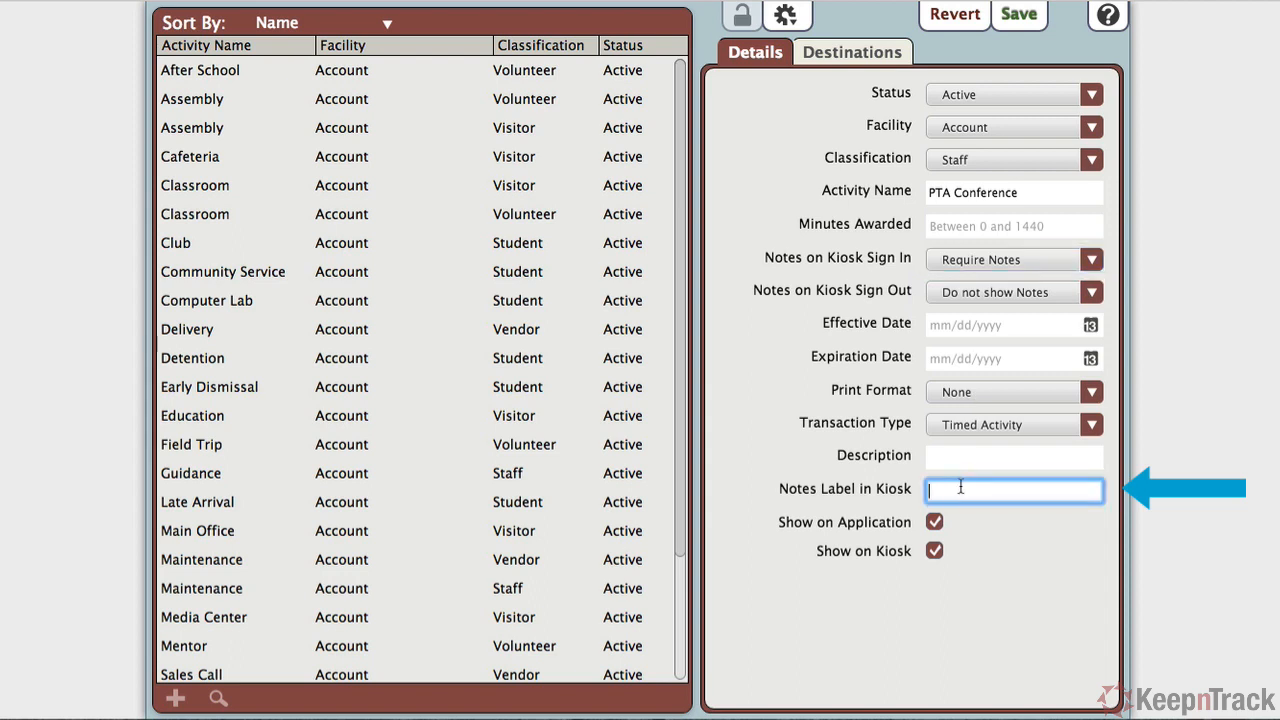
type("Parent/Cuardian Name")
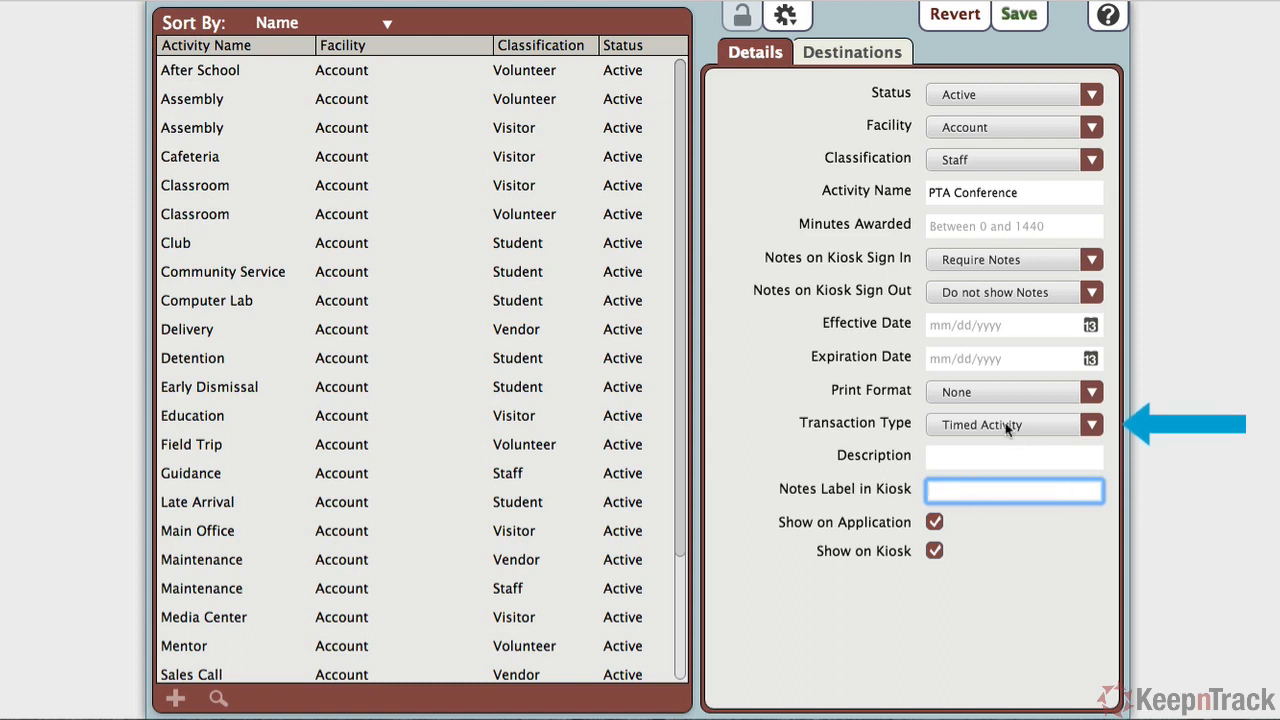
left_click(980, 427)
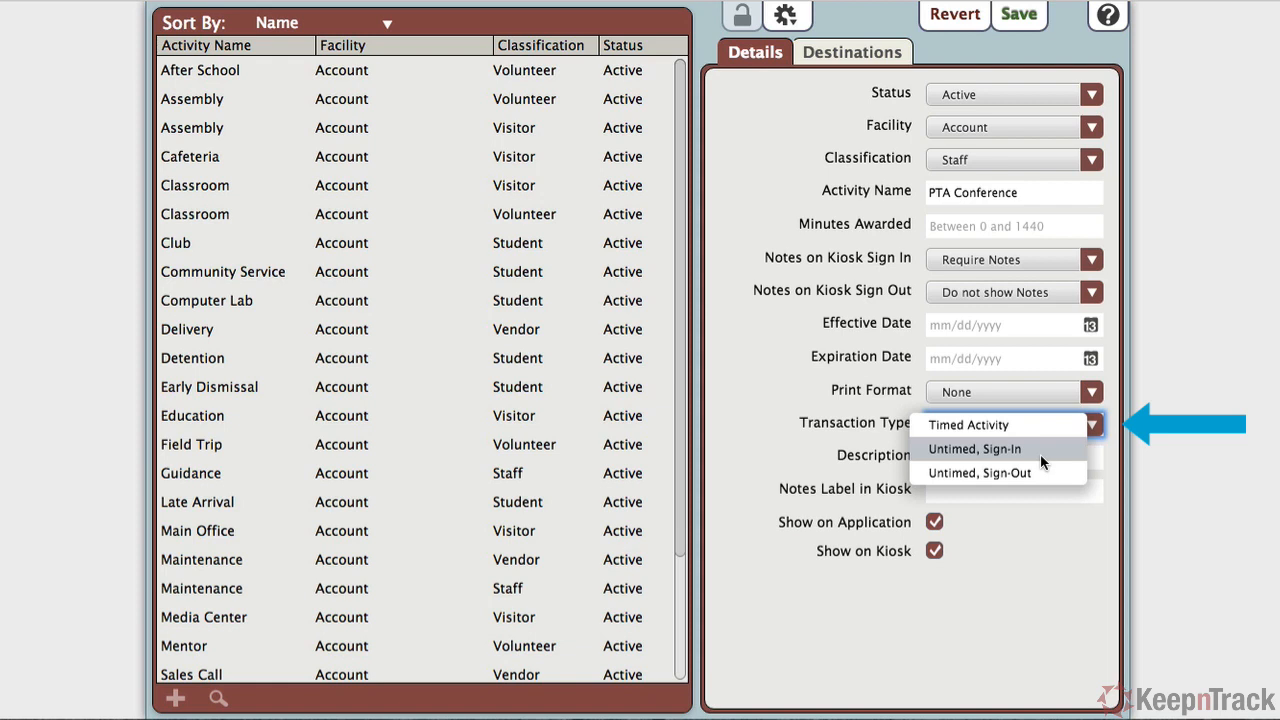
left_click(820, 482)
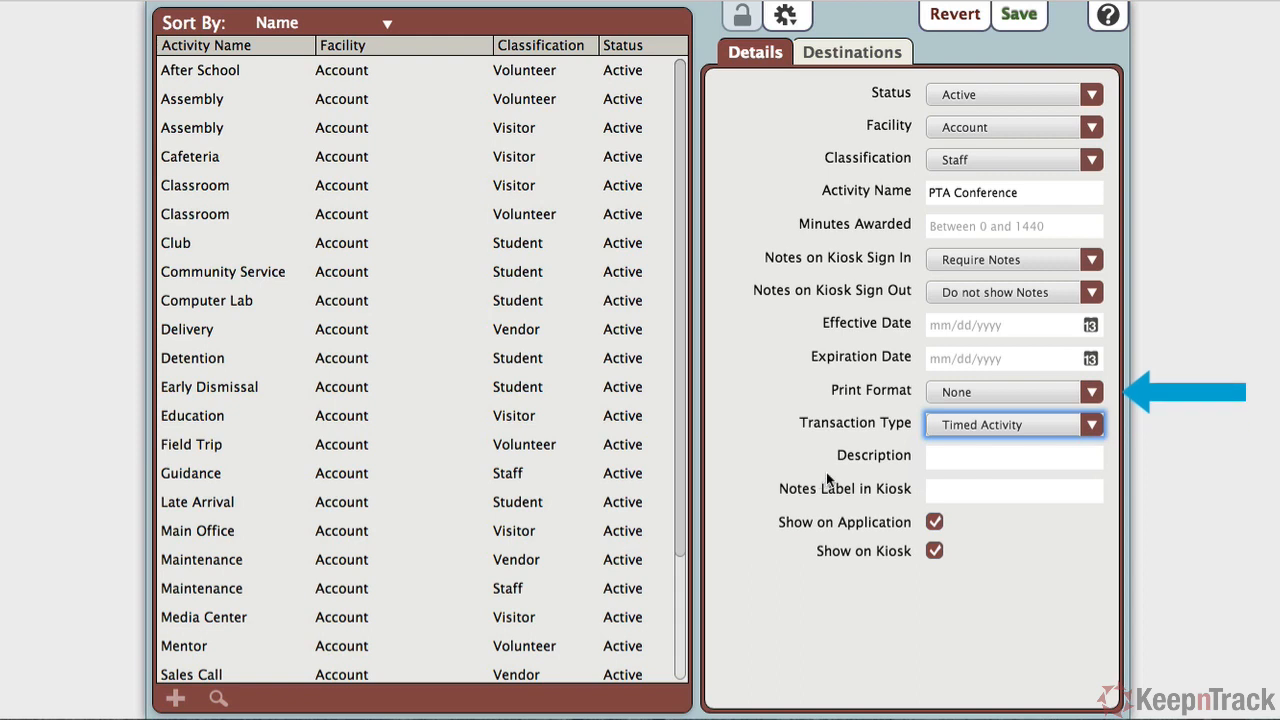
left_click(985, 393)
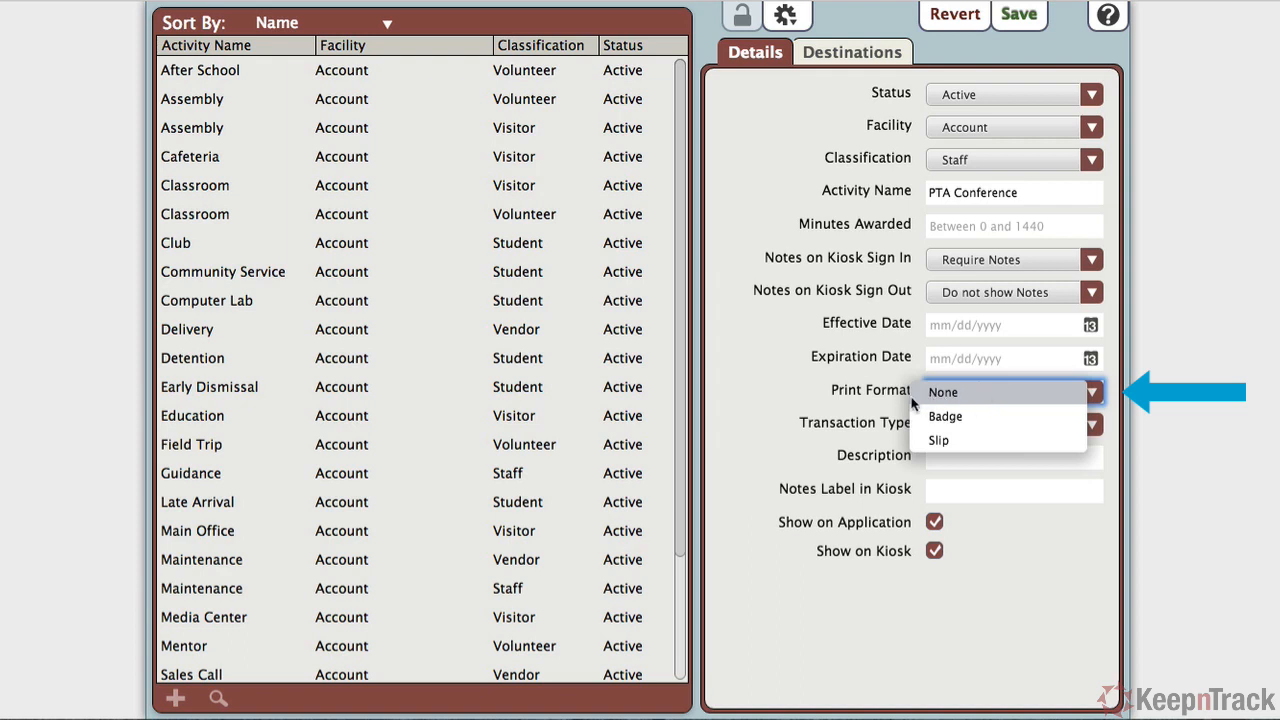
left_click(843, 410)
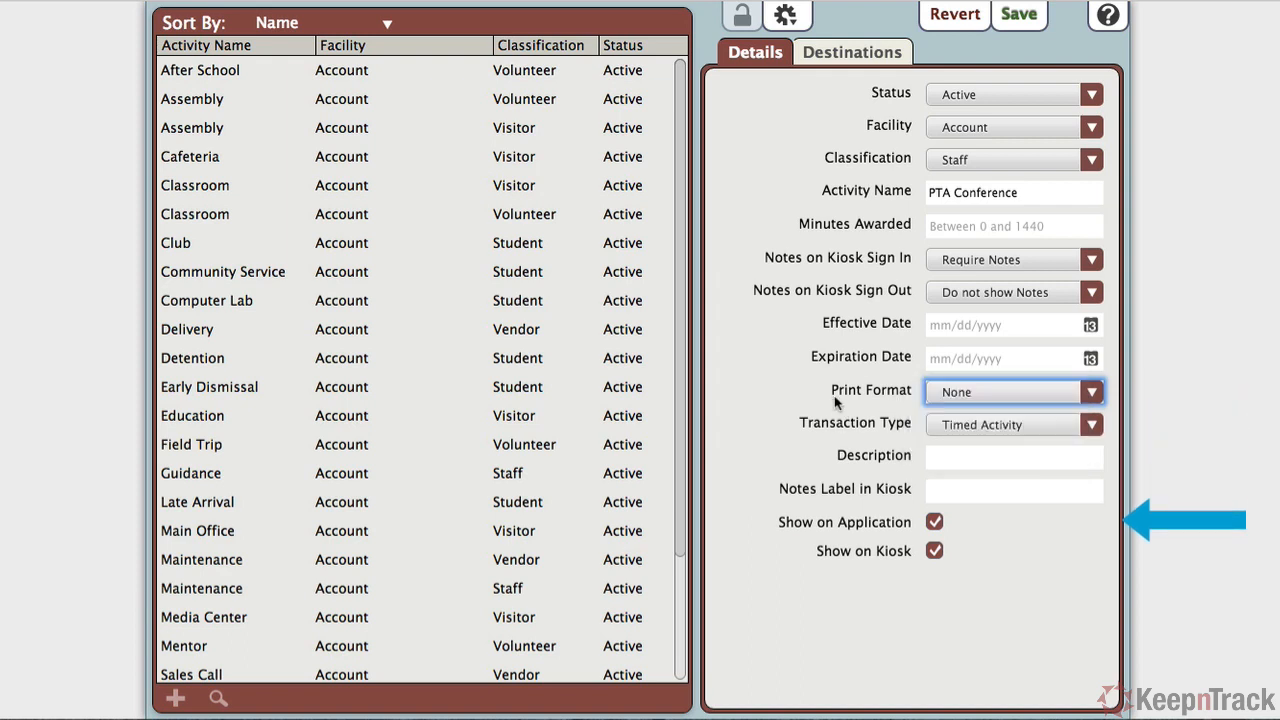
Turn off Show on Application for the PTA Conference activity and save the record
left_click(935, 524)
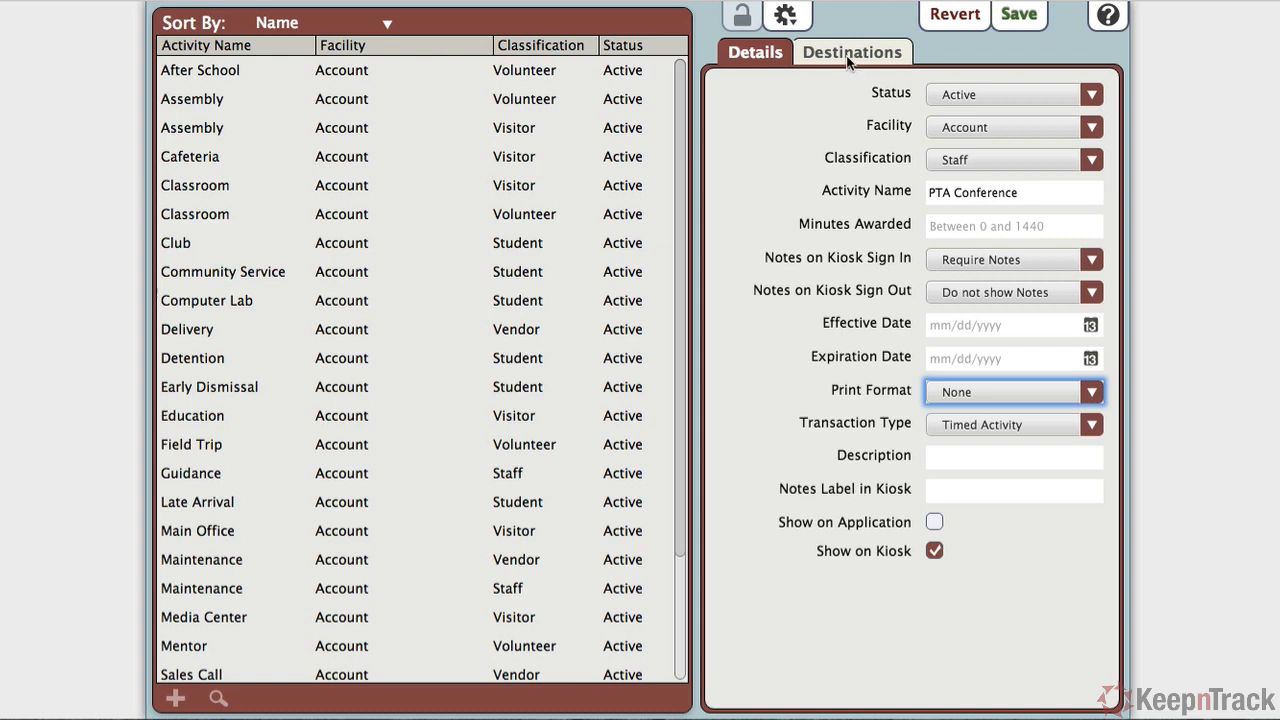
left_click(1020, 20)
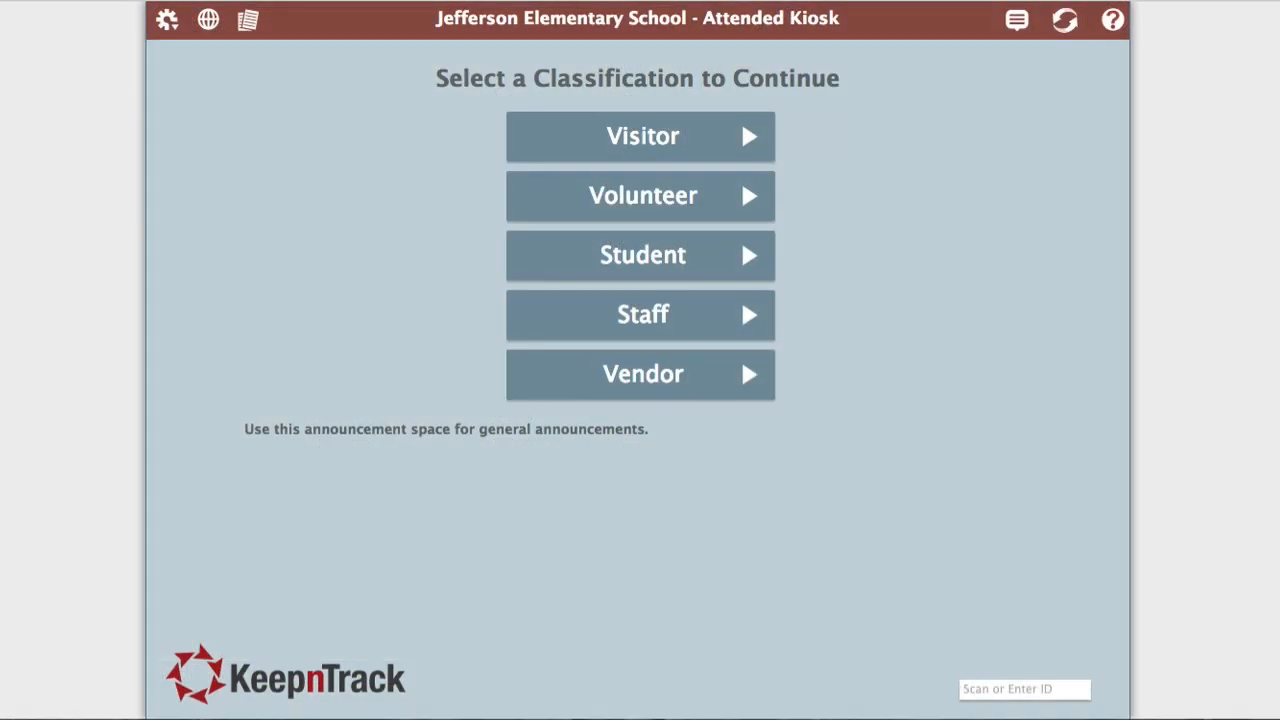
In Jefferson Elementary School's Attended Kiosk, start a Staff sign-in with the staff member's ID and choose the PTA Conference activity
left_click(665, 320)
left_click(874, 234)
type("3916")
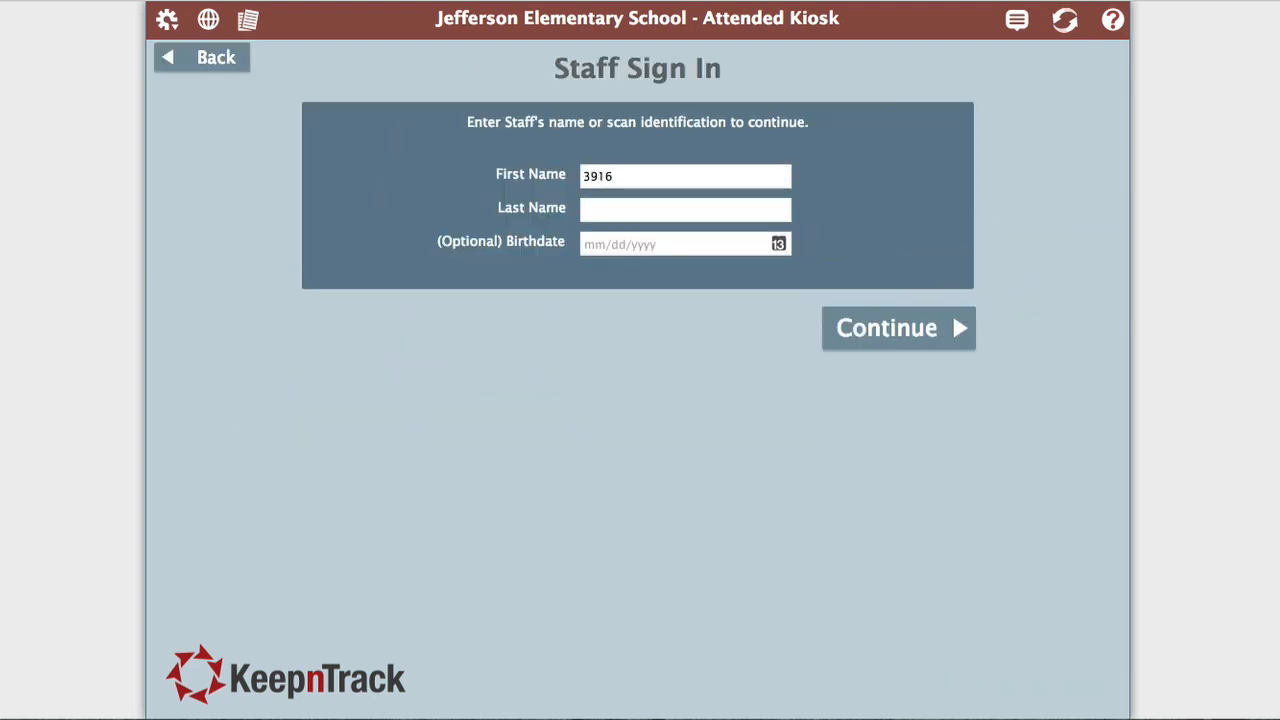
key("Return")
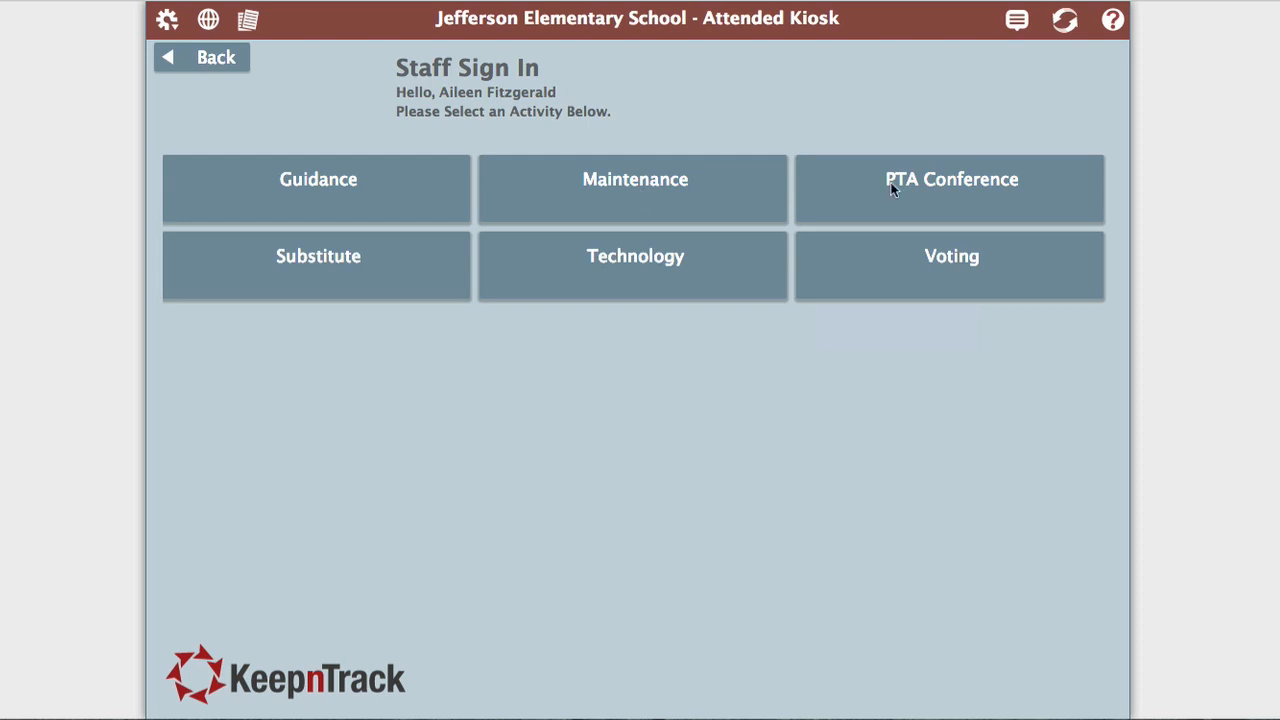
left_click(951, 184)
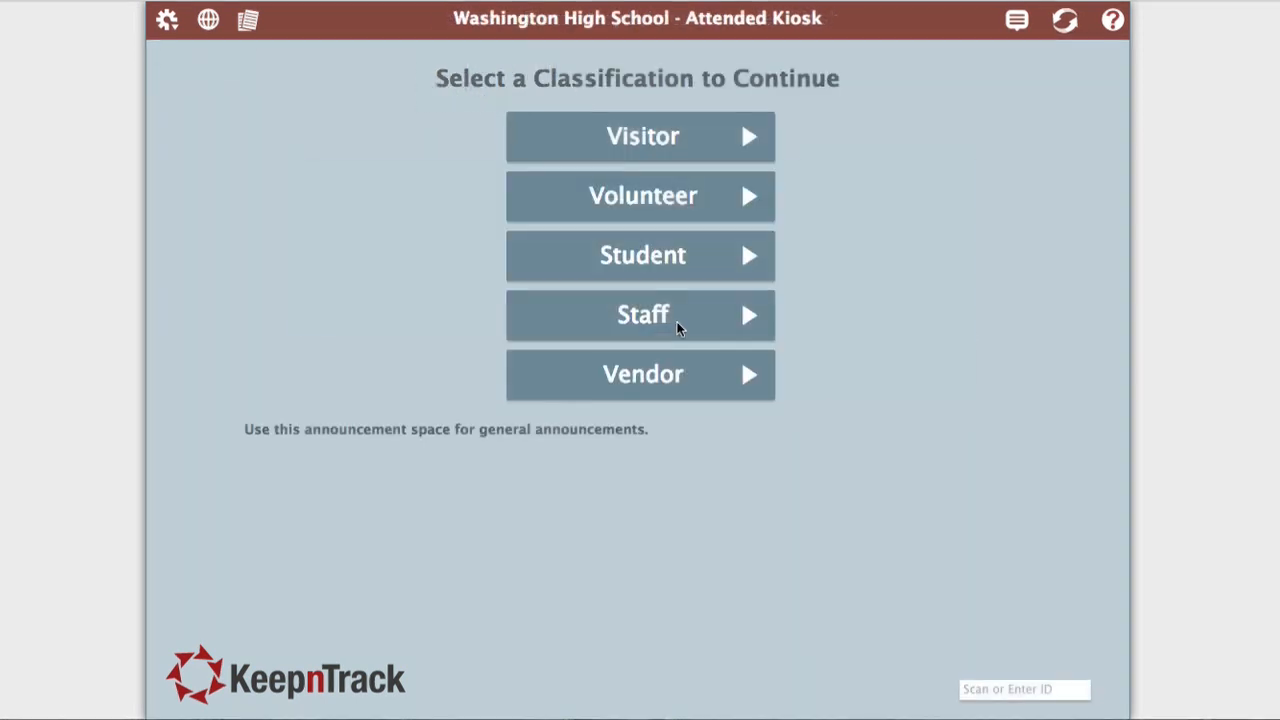
In Washington High School's Attended Kiosk, start a Staff sign-in with the staff member's ID and choose the PTA Conference activity
left_click(677, 320)
left_click(832, 237)
type("1811")
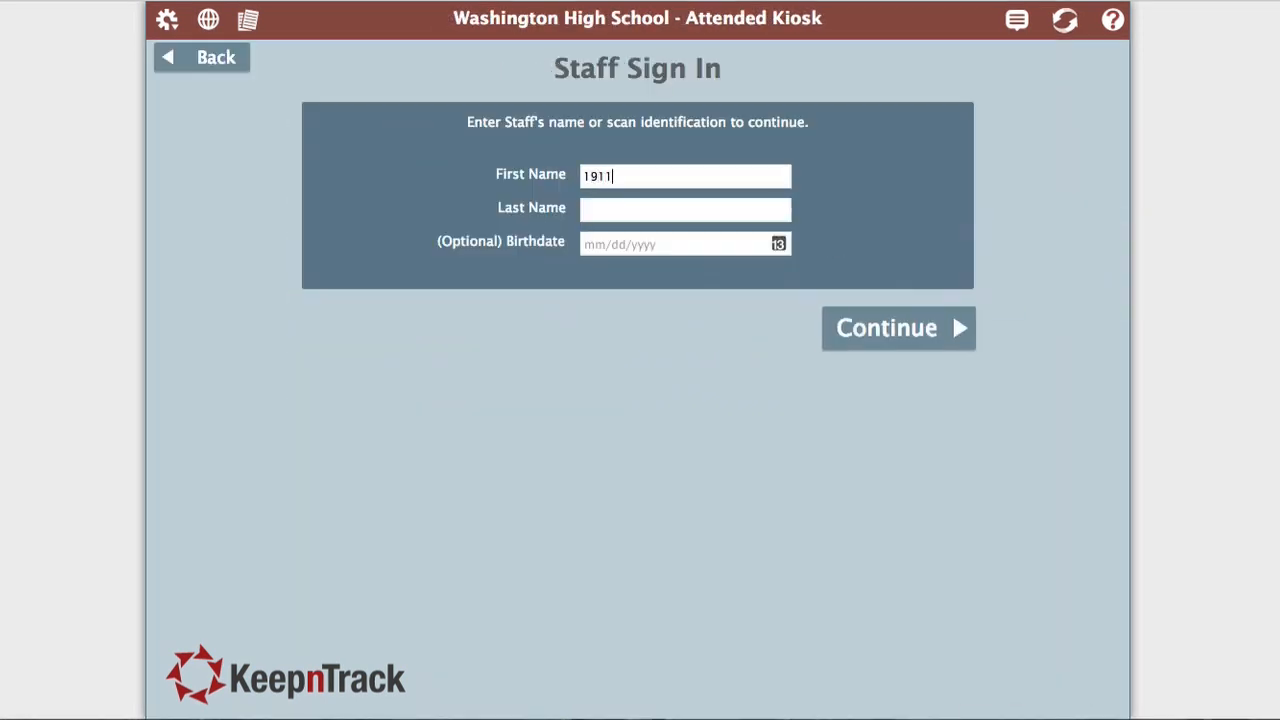
key("Return")
left_click(997, 186)
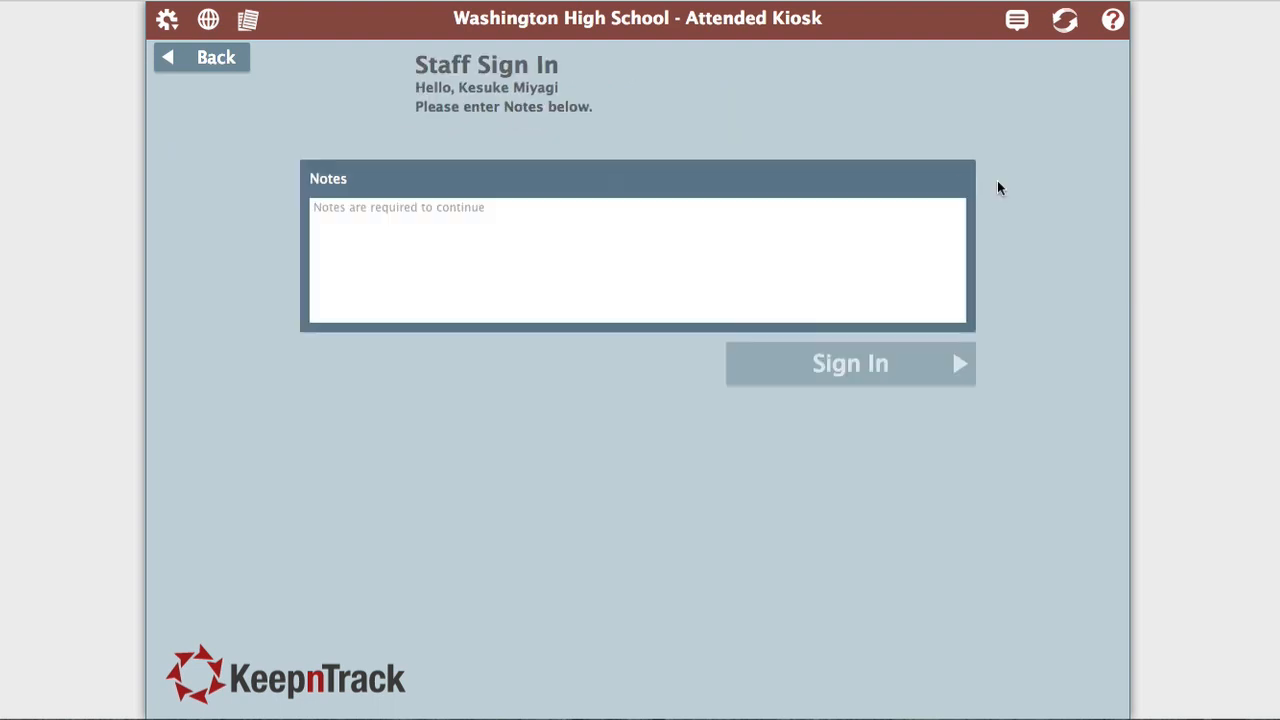
Enter the required note "Can stay 1 hour." and complete the staff sign-in
left_click(617, 222)
type("Can stay 1 hour.")
left_click(799, 363)
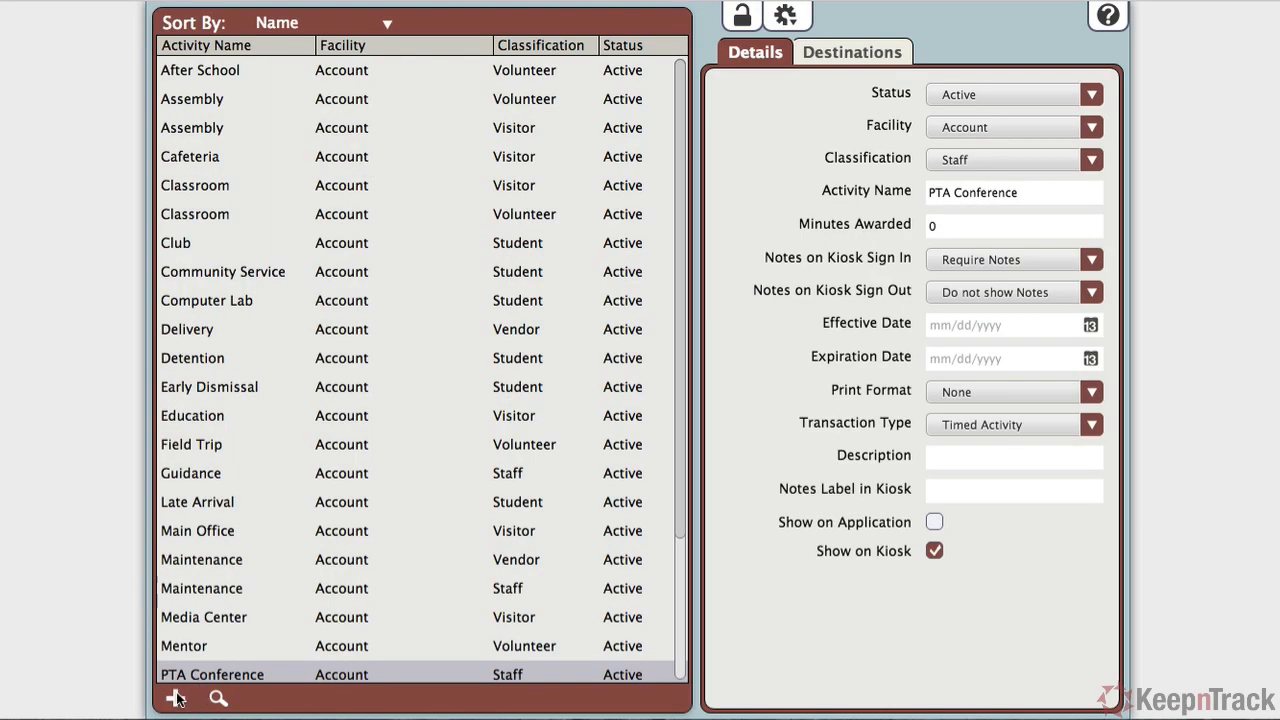
Add an activity named Language Tutor for the Jefferson Elementary School facility with the Volunteer classification
left_click(175, 697)
left_click(980, 128)
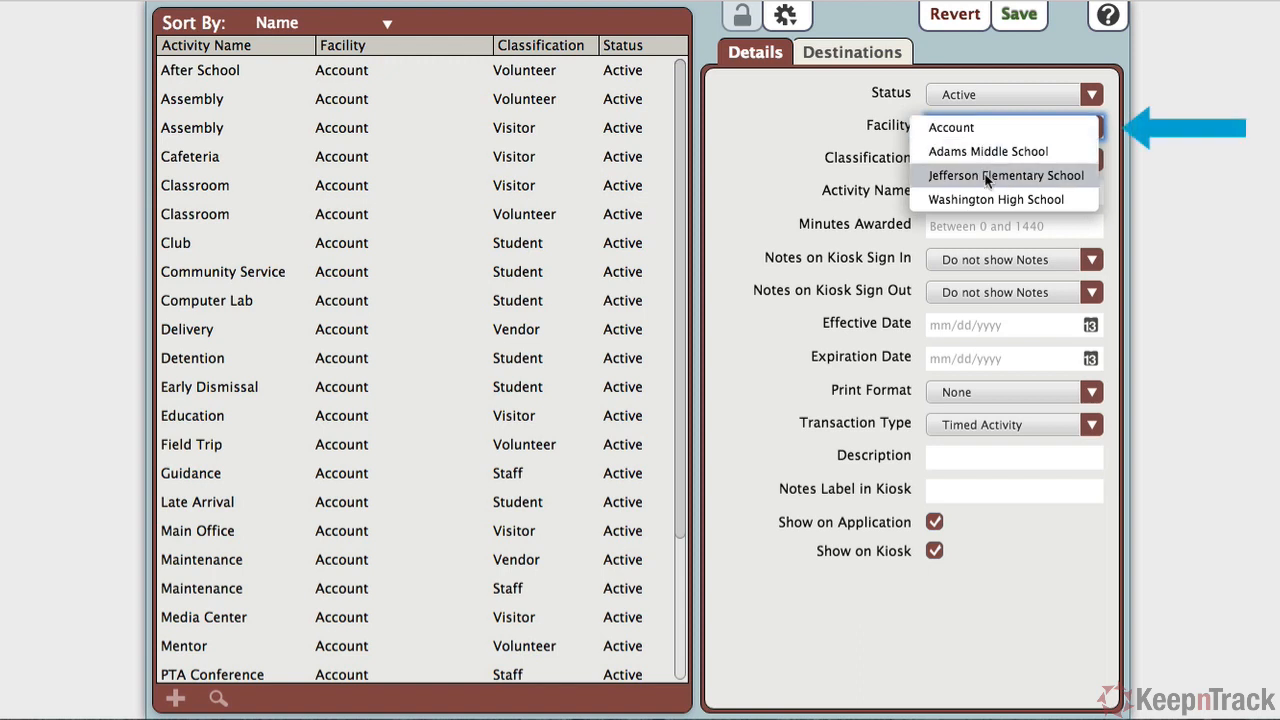
left_click(980, 175)
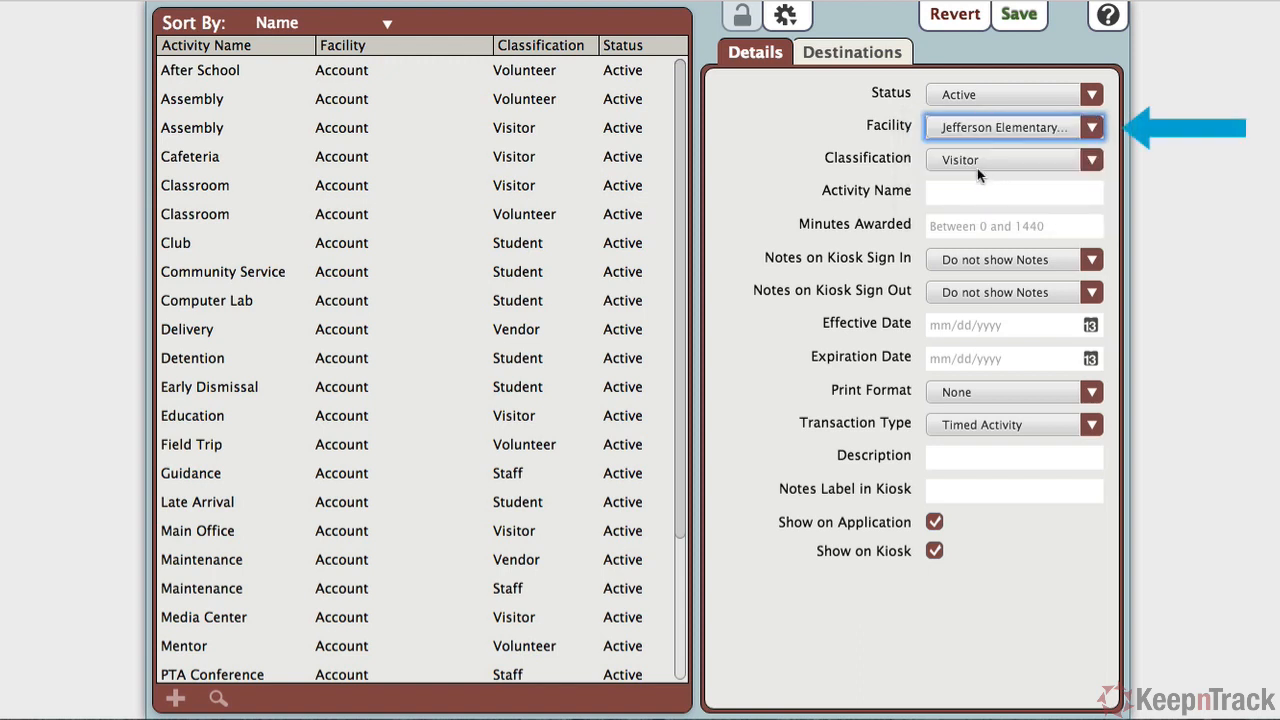
left_click(976, 158)
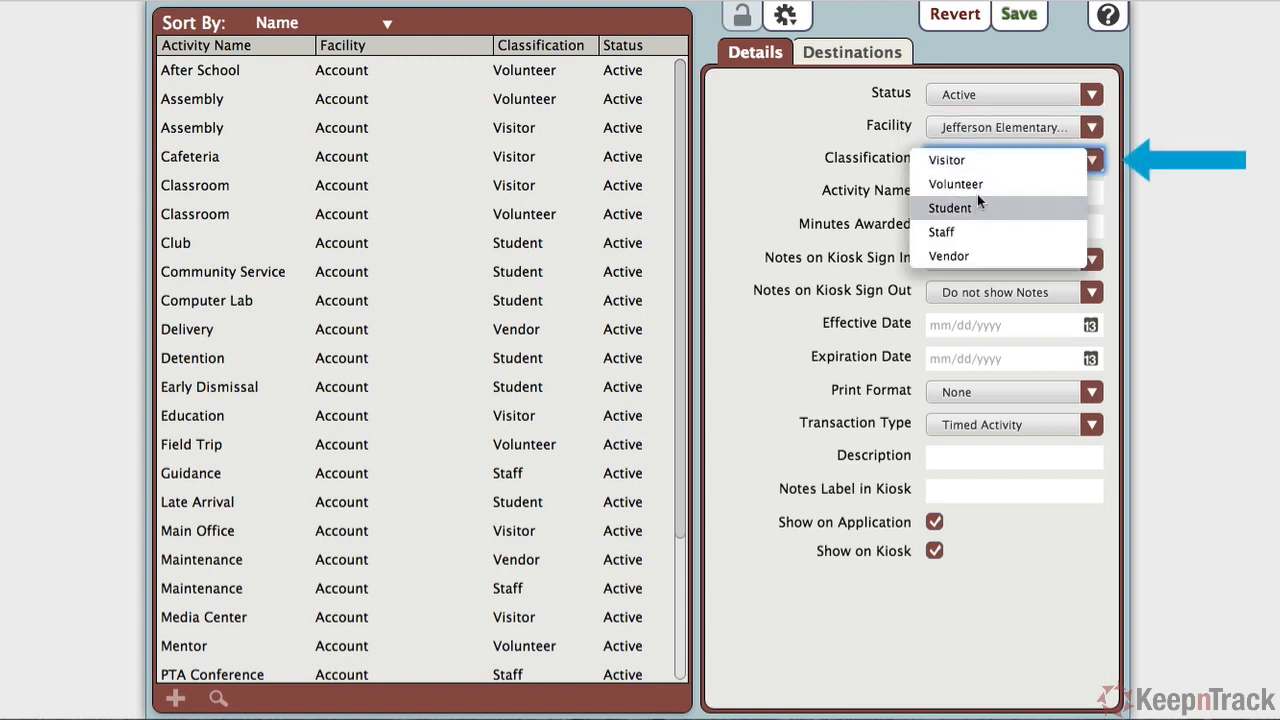
left_click(977, 188)
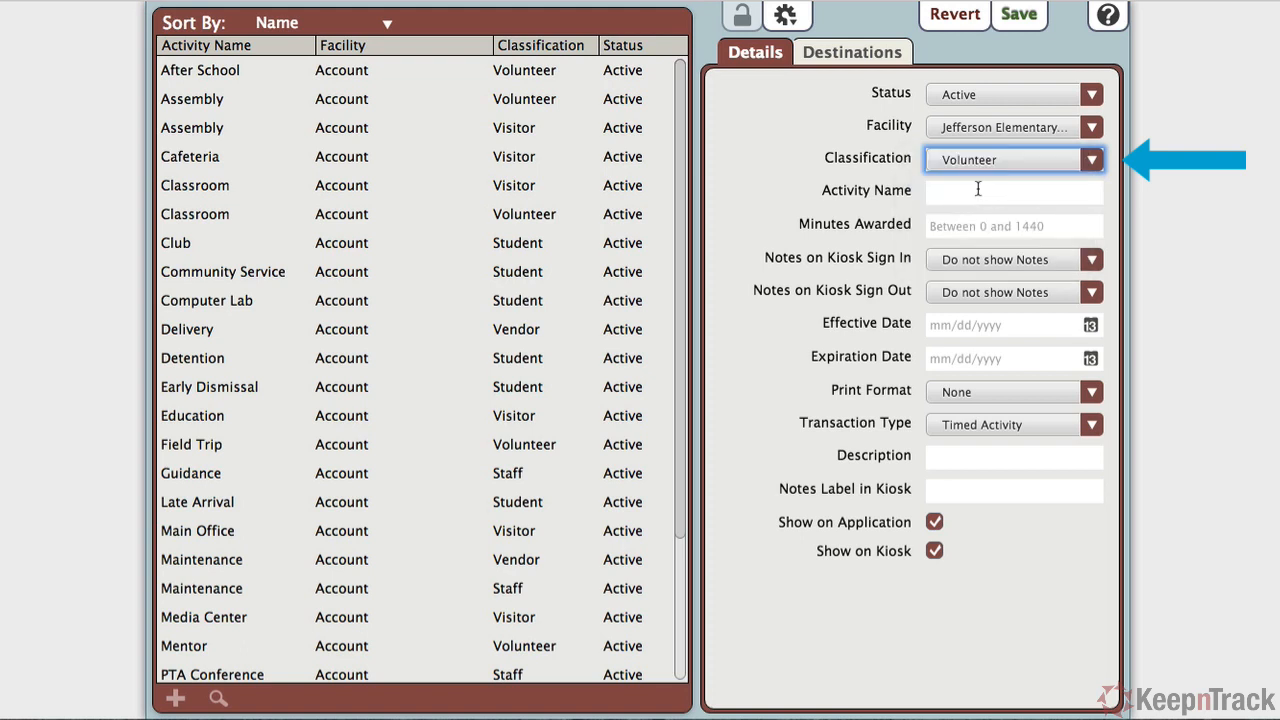
left_click(977, 190)
type("Language Tutor")
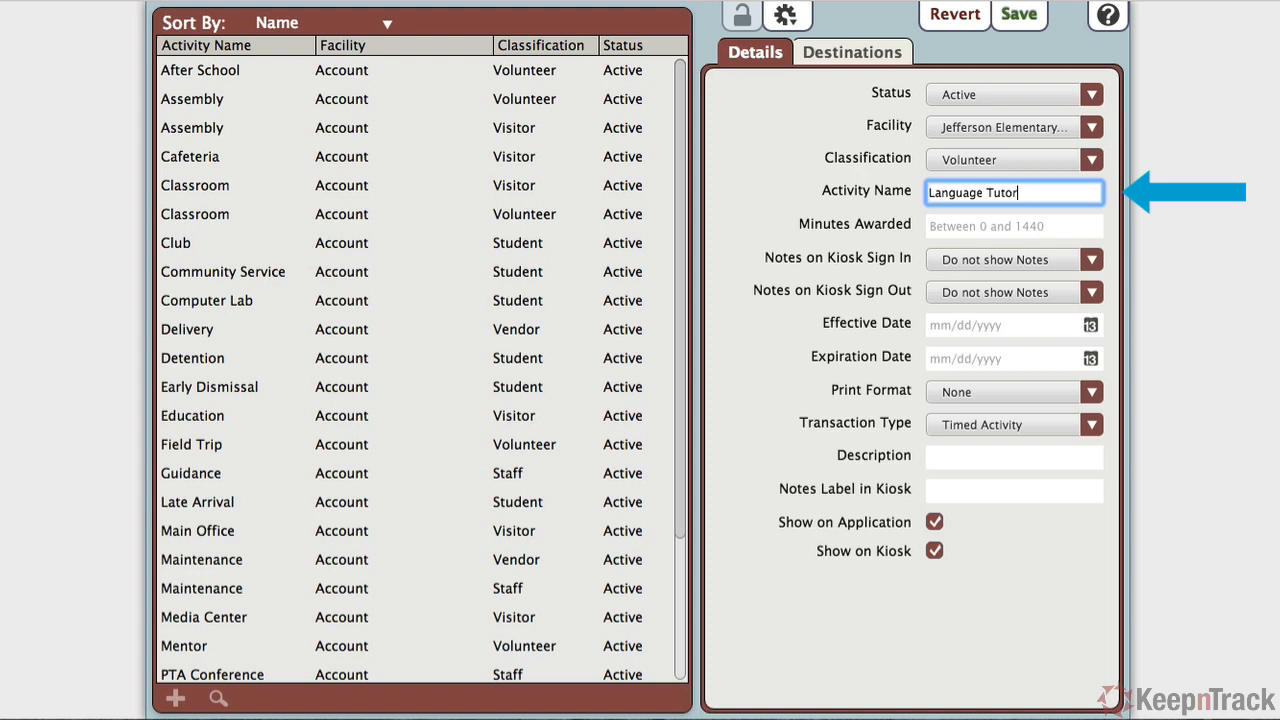
Describe the Language Tutor activity as "For Spanish or French" and award 60 minutes, keeping the print format None
left_click(946, 458)
type("For Spanish or French")
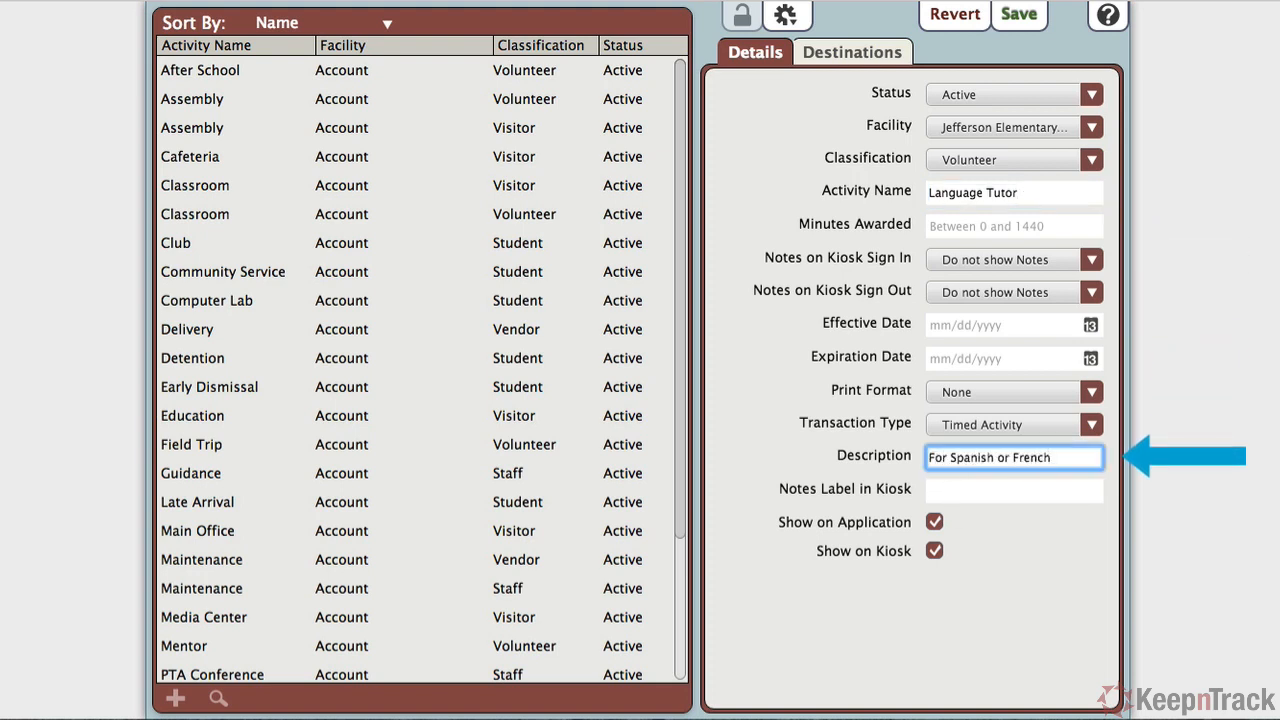
left_click(975, 228)
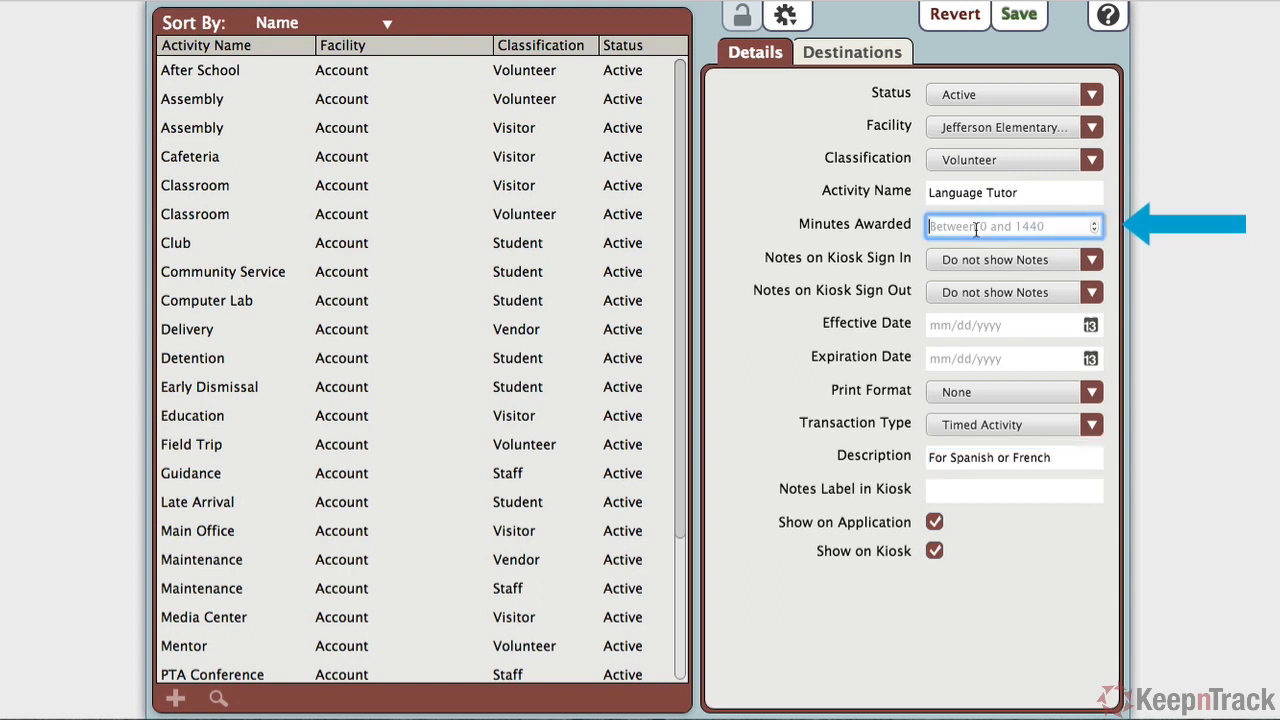
type("60")
left_click(967, 396)
left_click(838, 394)
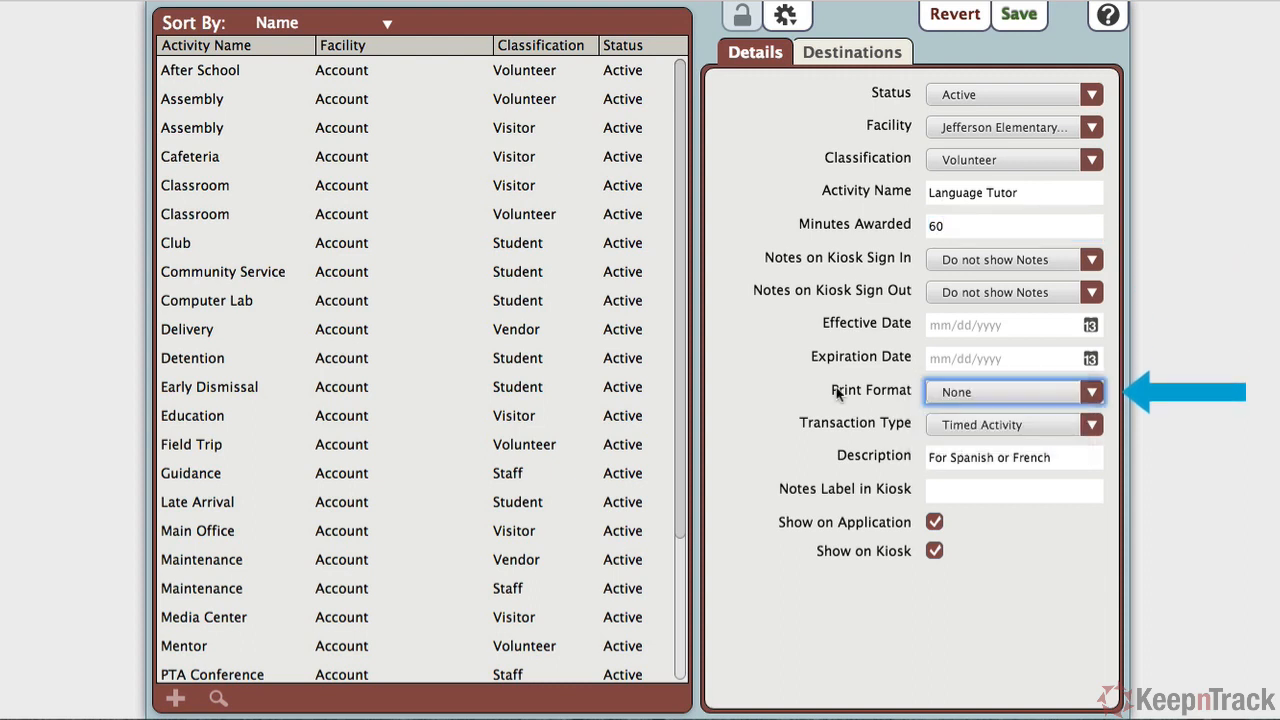
Add Library and Classroom as destinations for the Language Tutor activity and save it
left_click(847, 60)
type("Library")
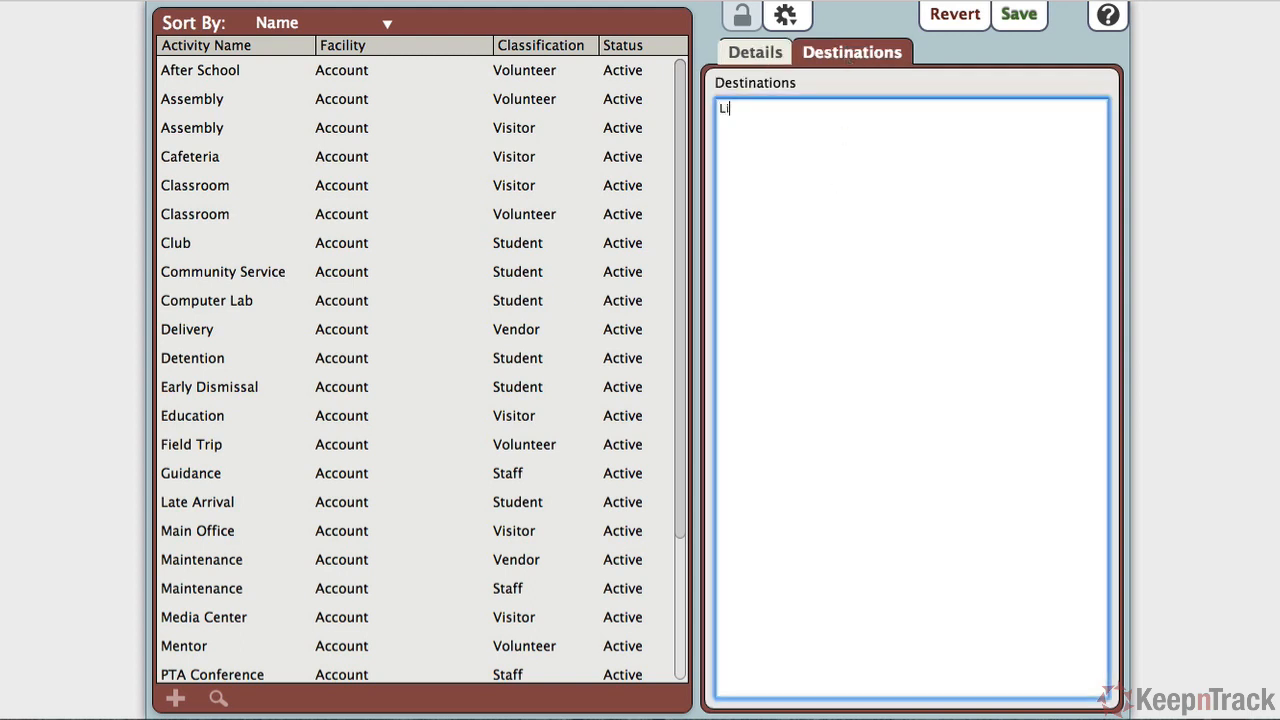
key("Return")
type("Classroom")
left_click(1028, 22)
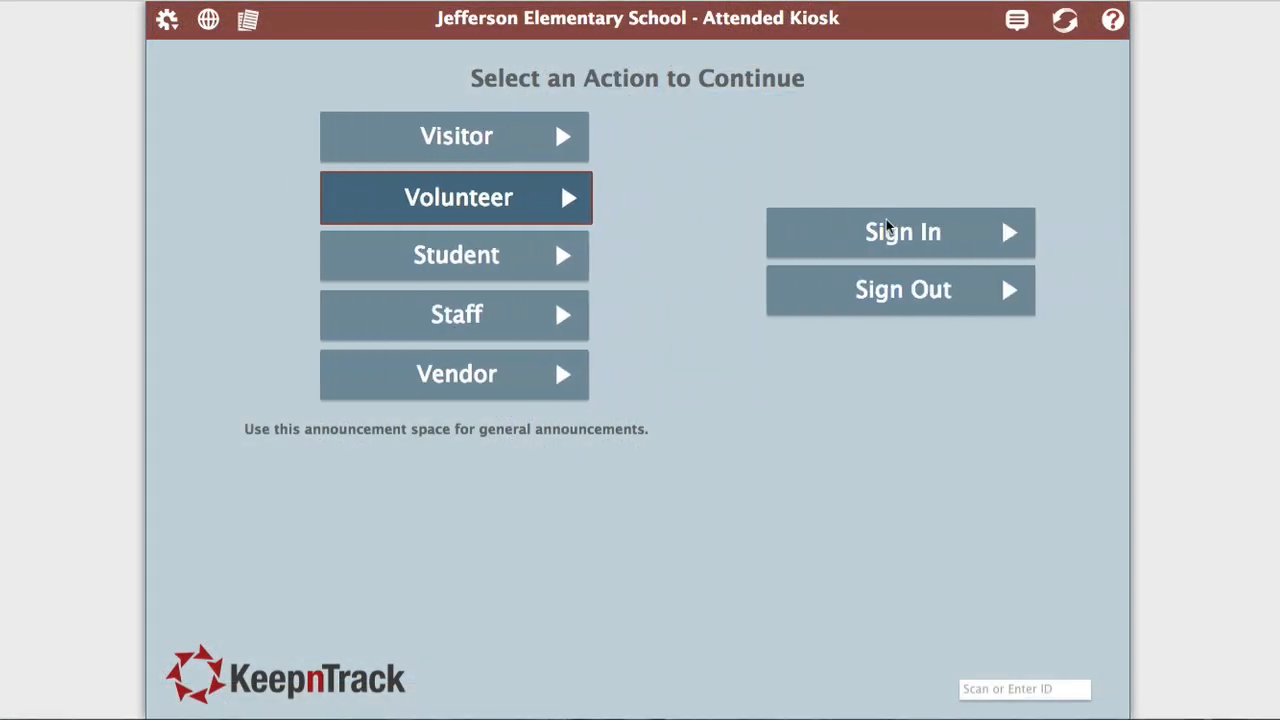
Sign in a volunteer at the Jefferson Elementary School kiosk by ID, choosing the Language Tutor activity and the Classroom destination
left_click(881, 229)
type("3907")
key("Return")
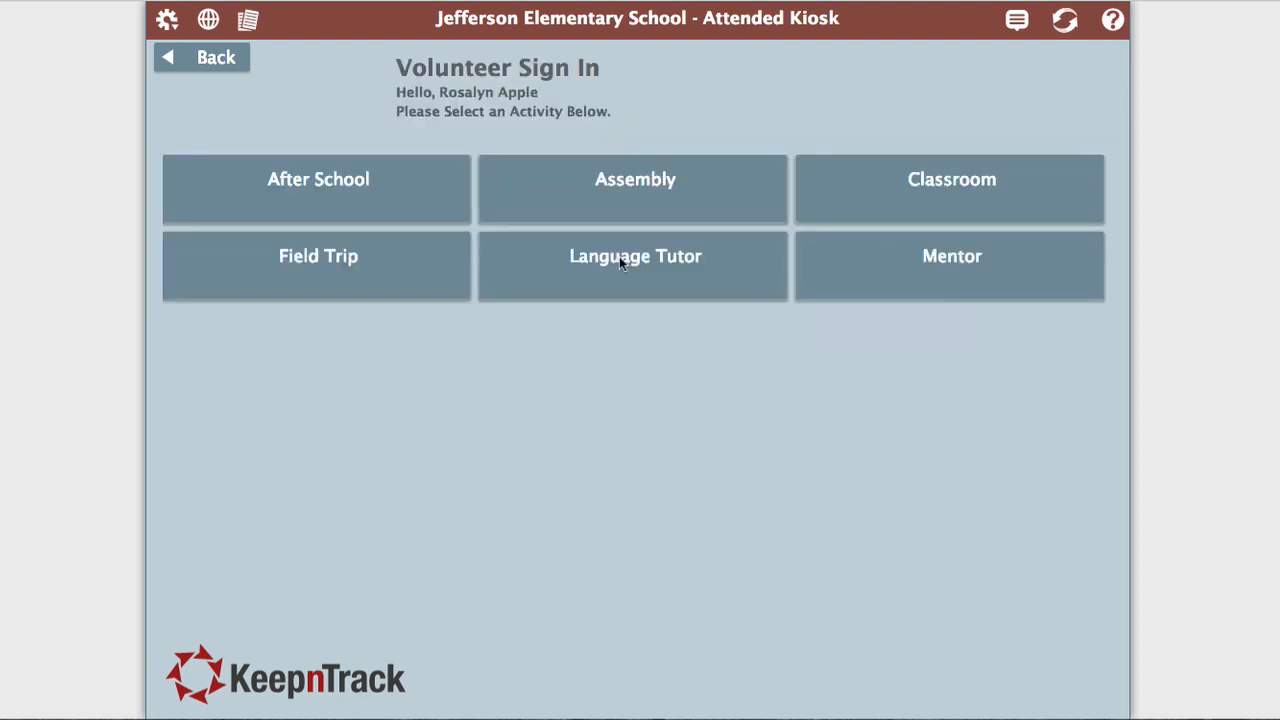
left_click(619, 256)
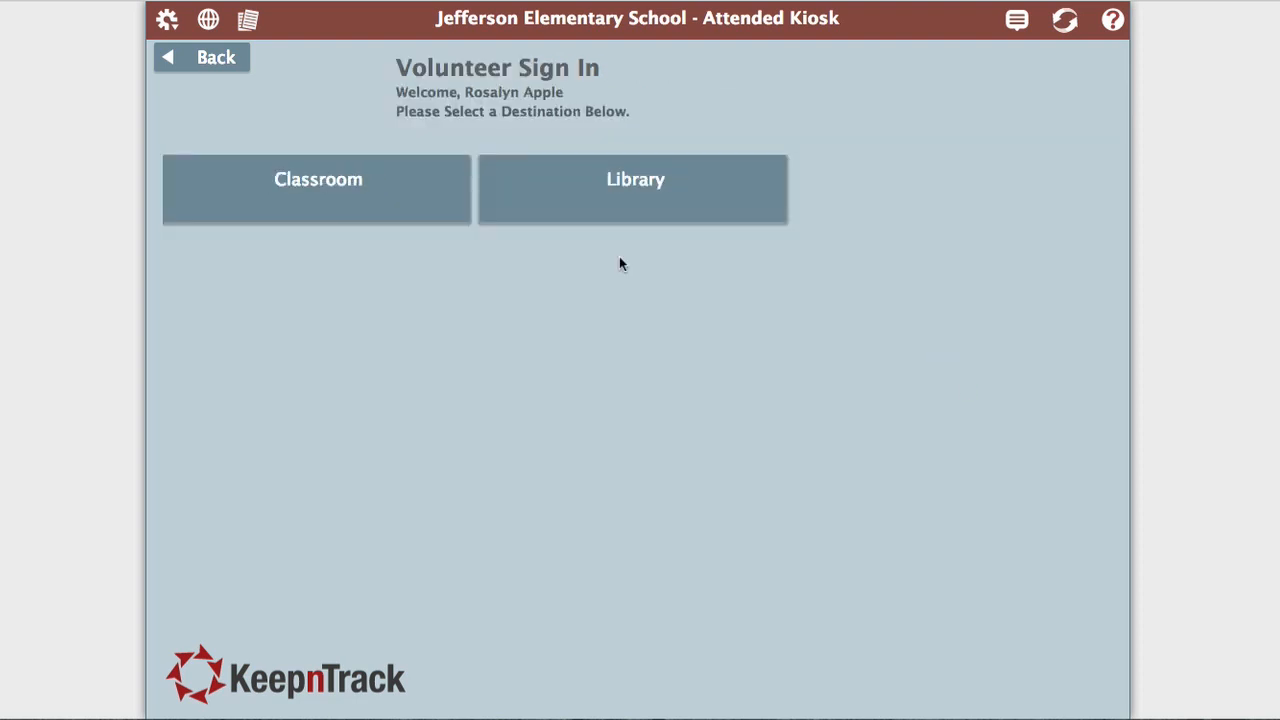
left_click(349, 201)
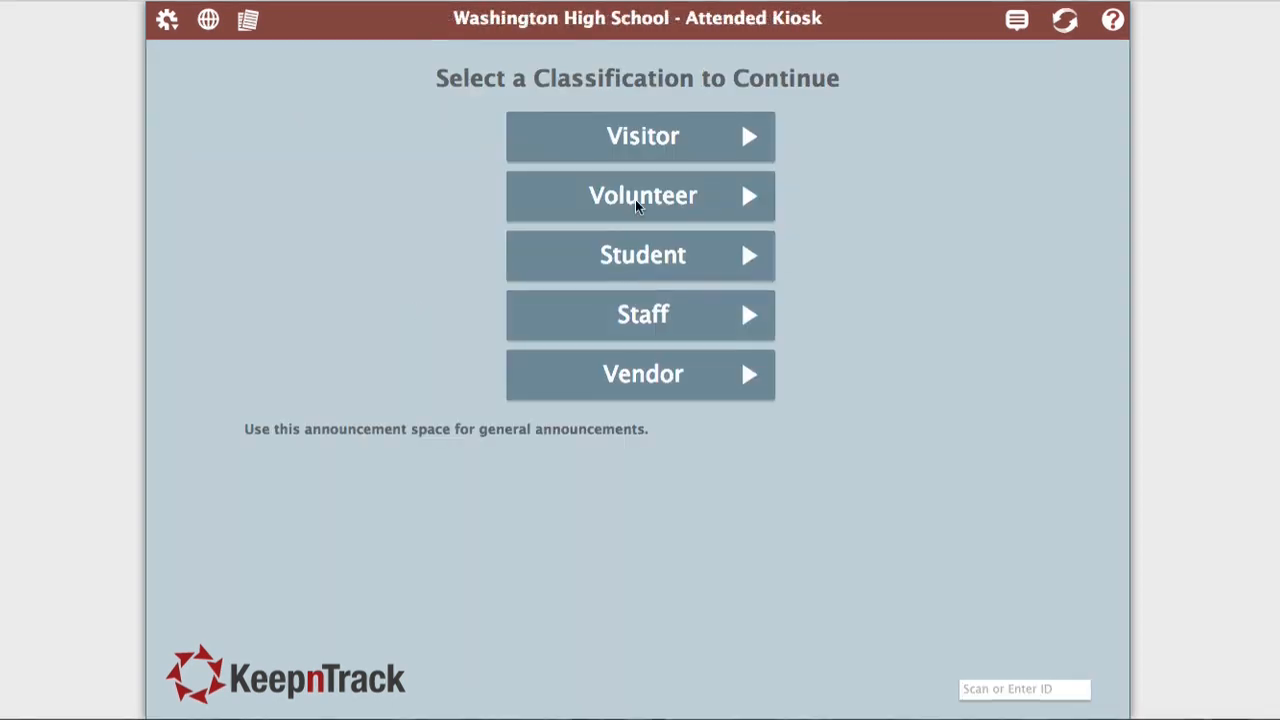
Start a volunteer sign-in at the Washington High School kiosk with the volunteer's ID to check which activities are offered
left_click(635, 199)
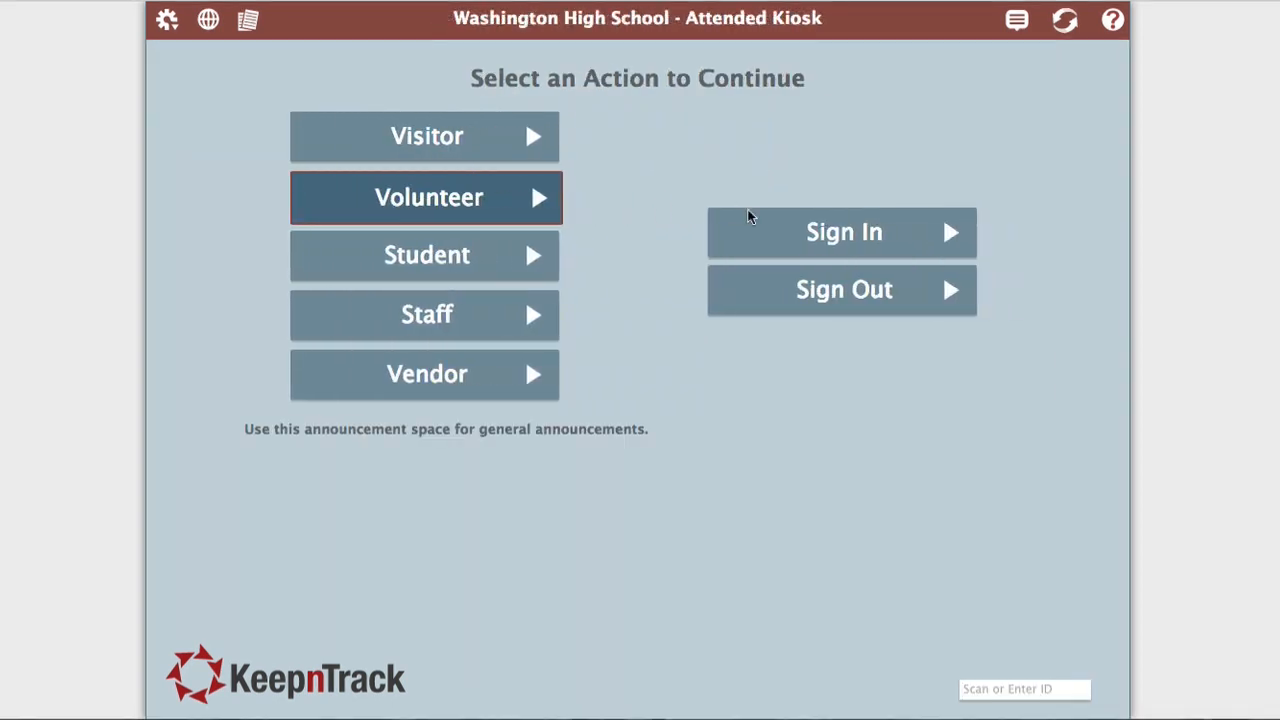
left_click(832, 230)
type("3909")
key("Return")
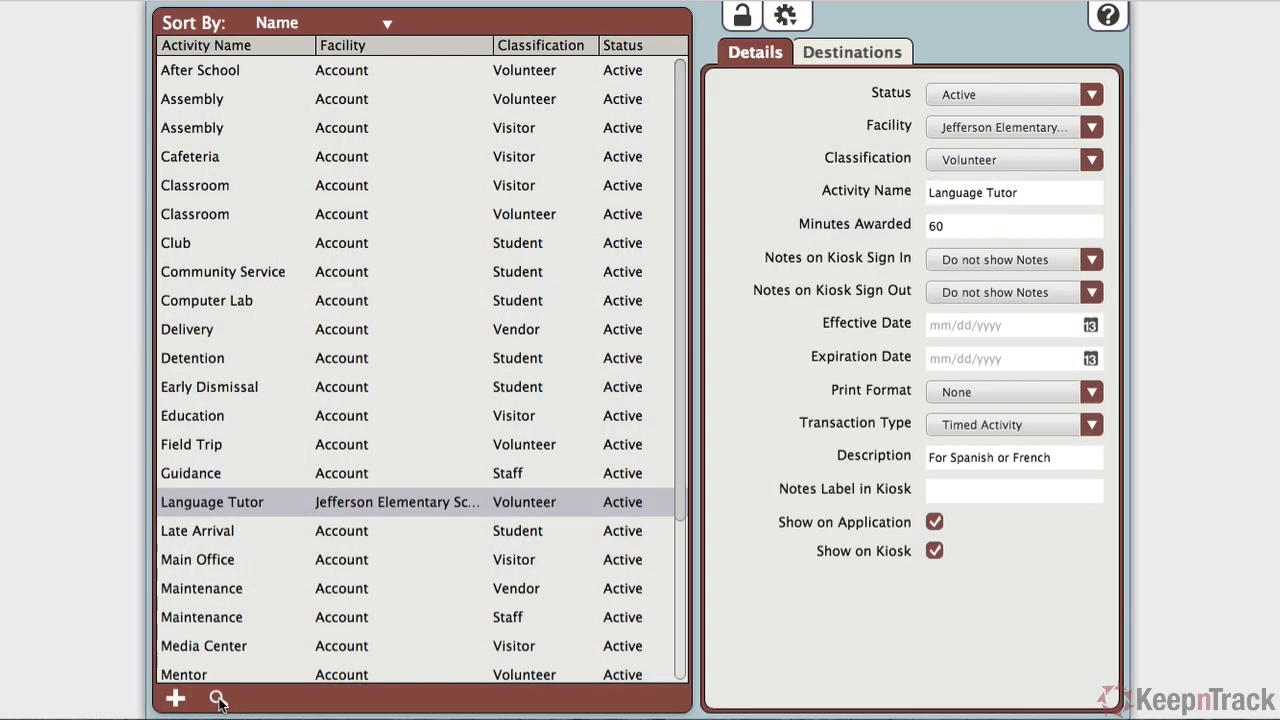
Delete the Language Tutor activity of Jefferson Elementary School from the activity list
left_click(218, 700)
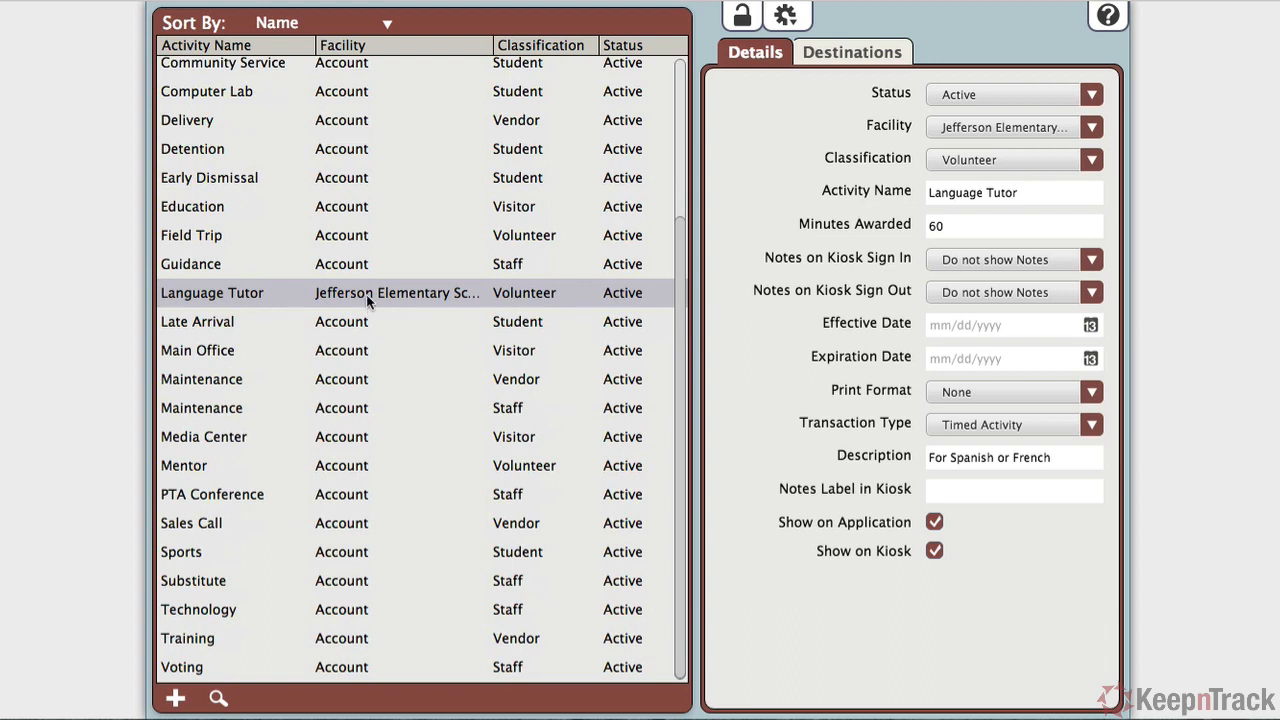
left_click(786, 16)
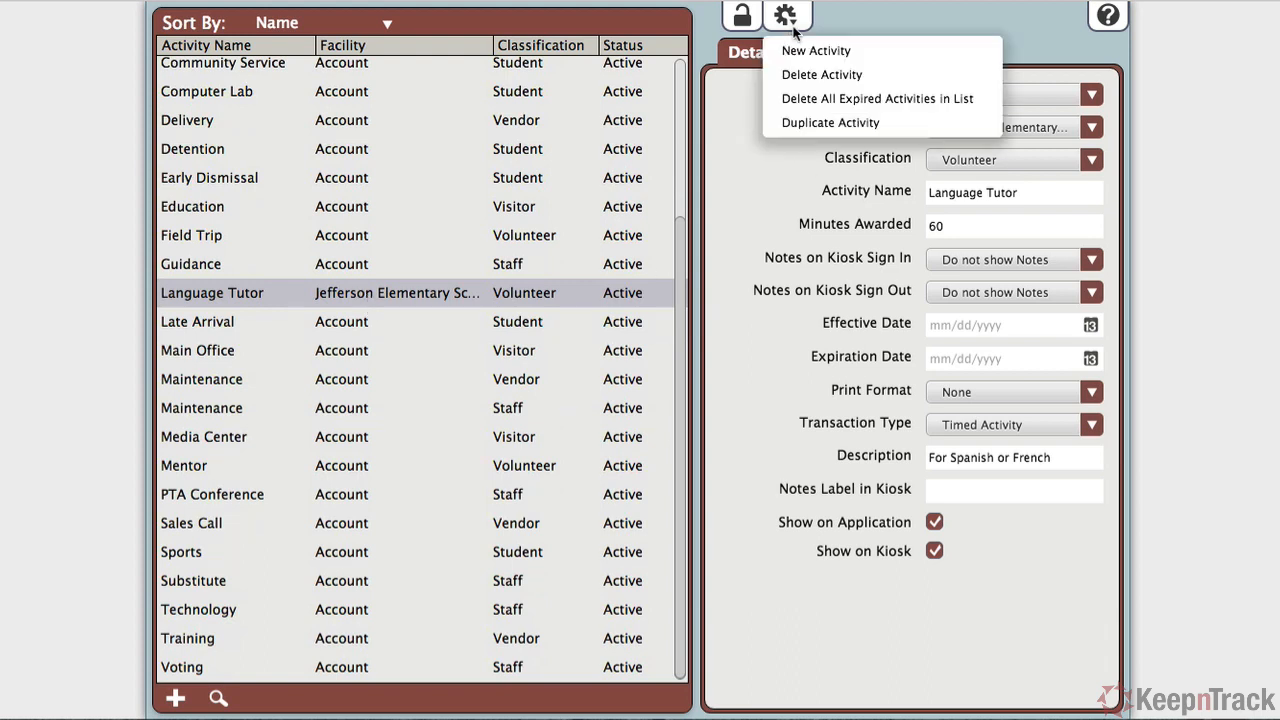
left_click(833, 75)
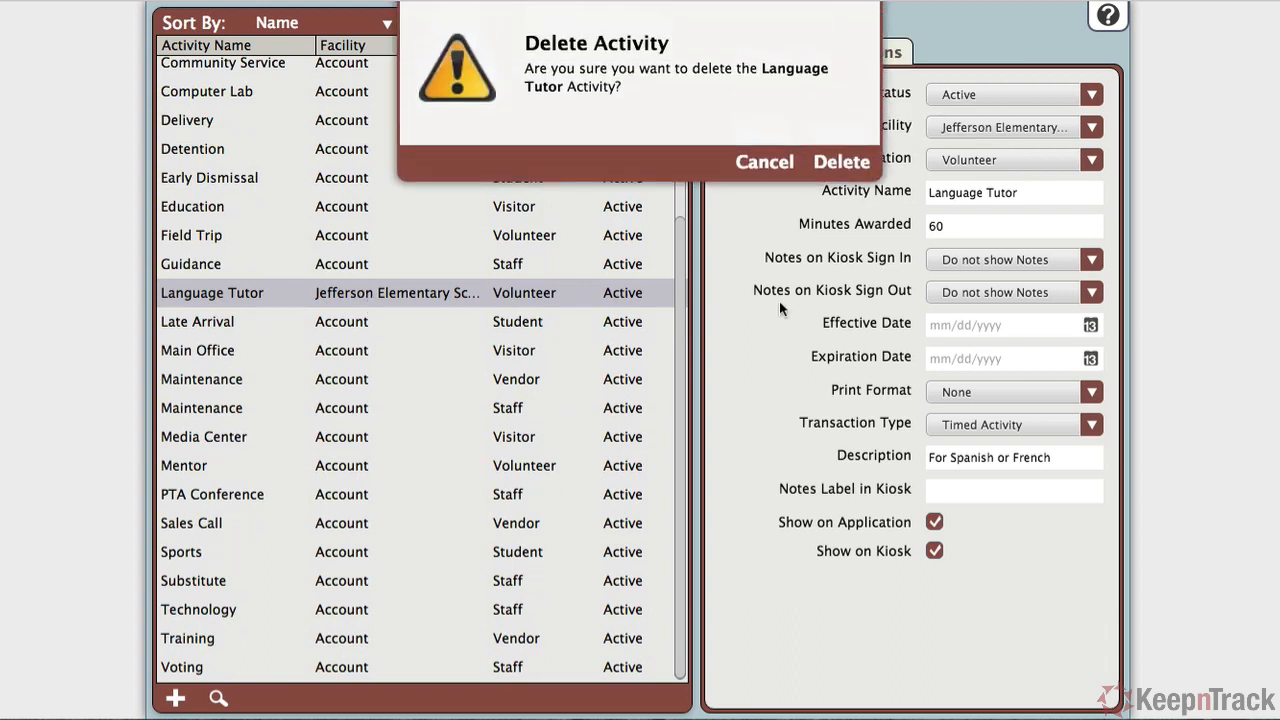
left_click(842, 164)
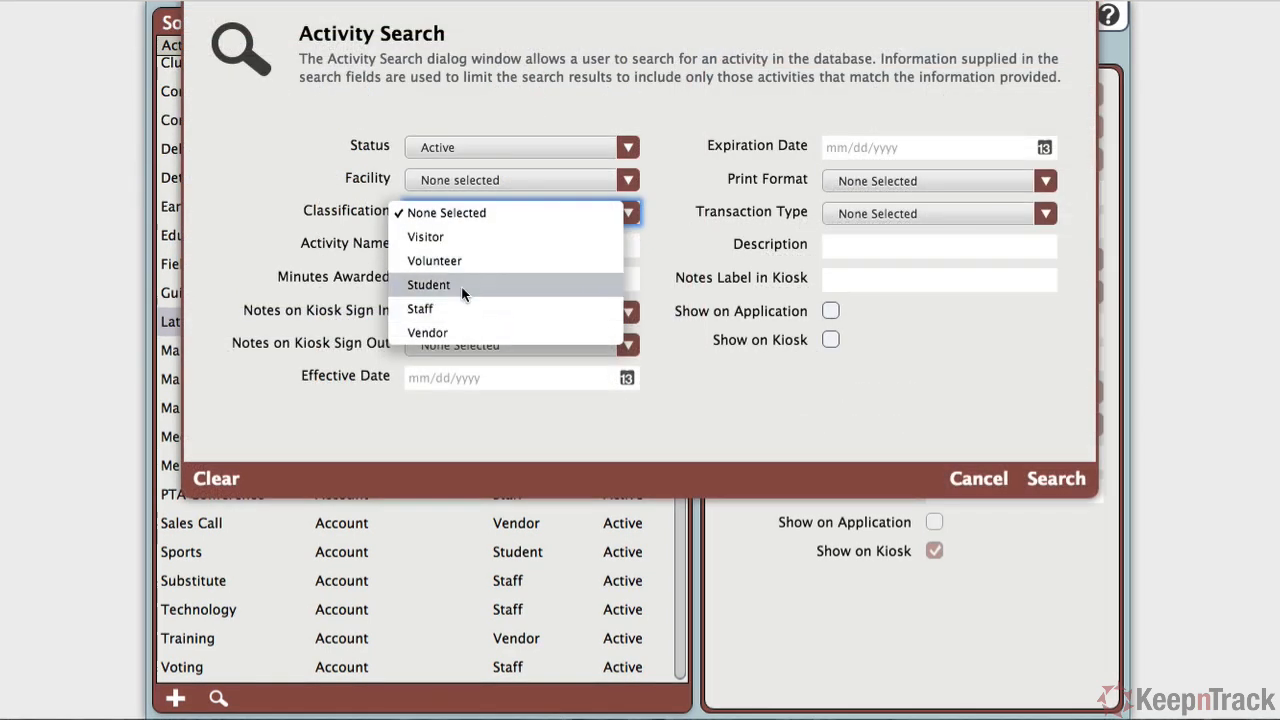
Search for active activities with the Student classification
left_click(466, 284)
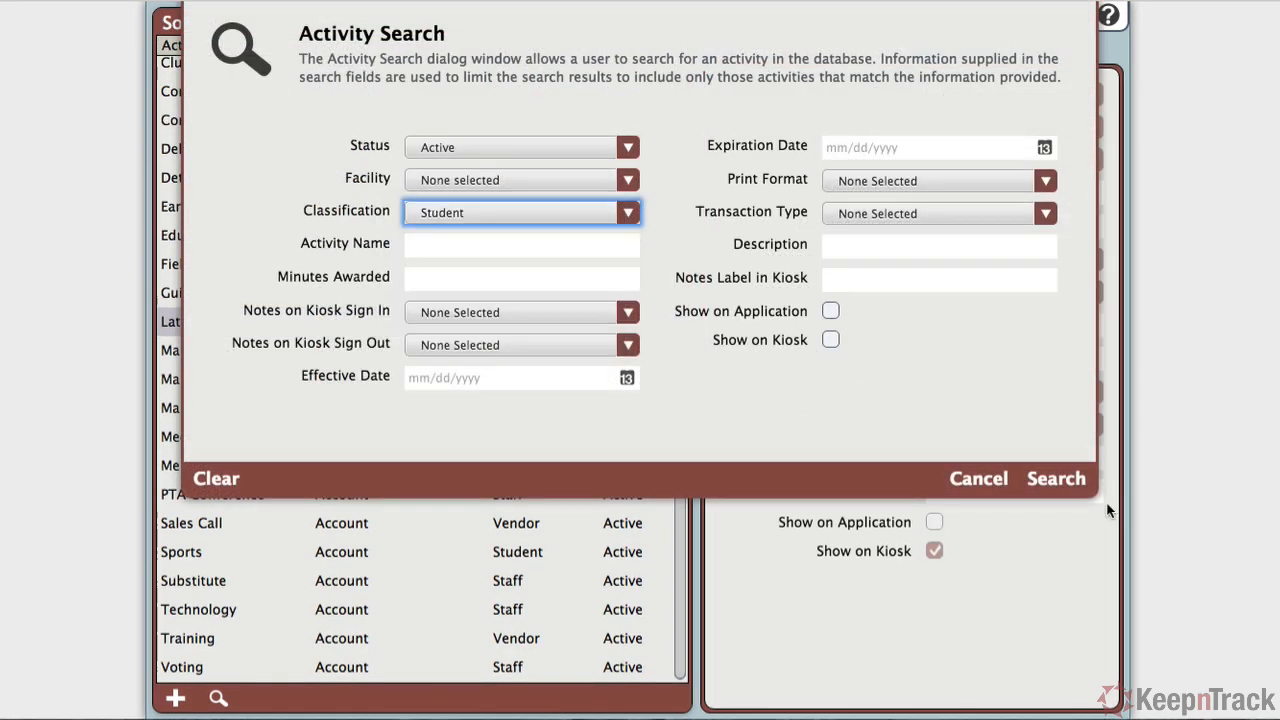
key("Return")
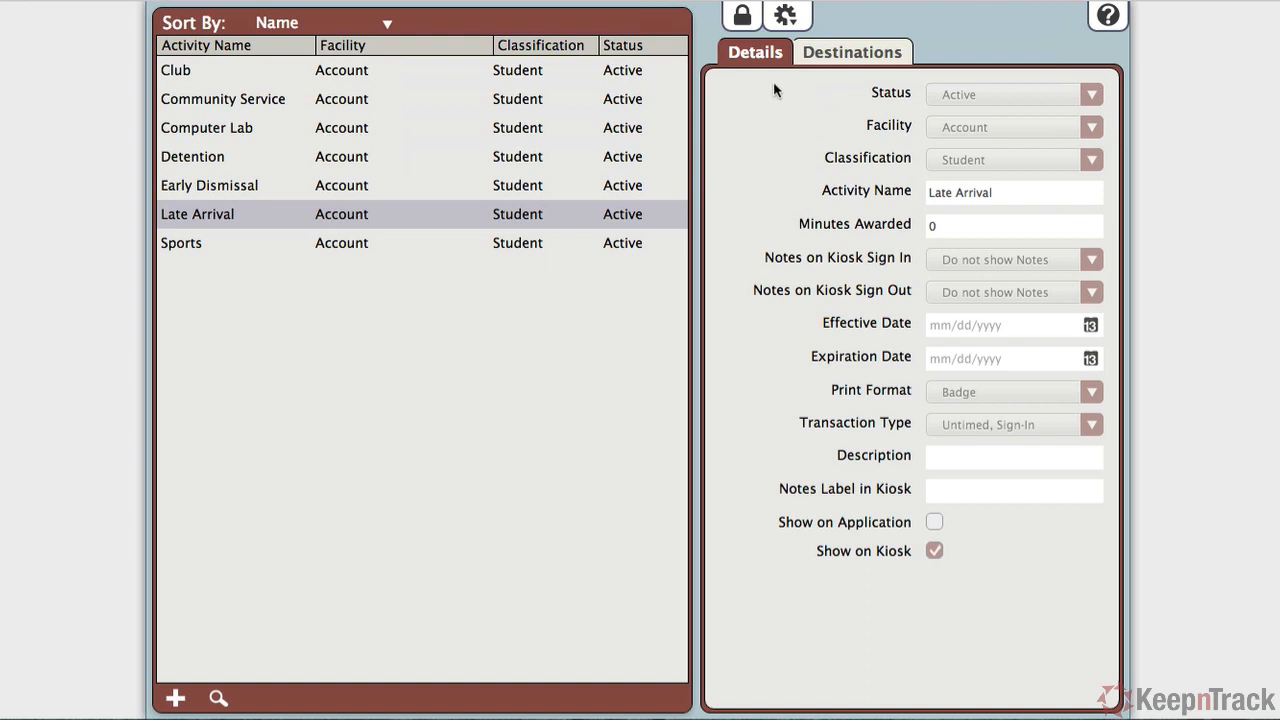
left_click(786, 16)
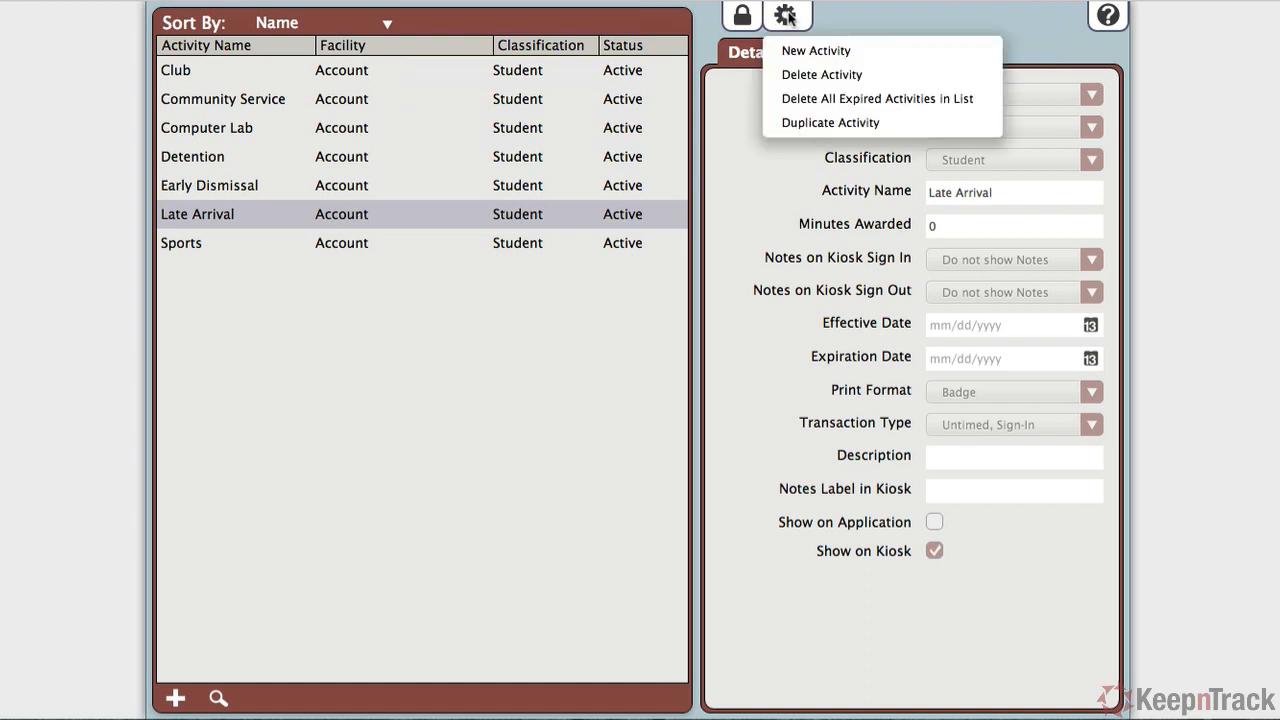
left_click(878, 76)
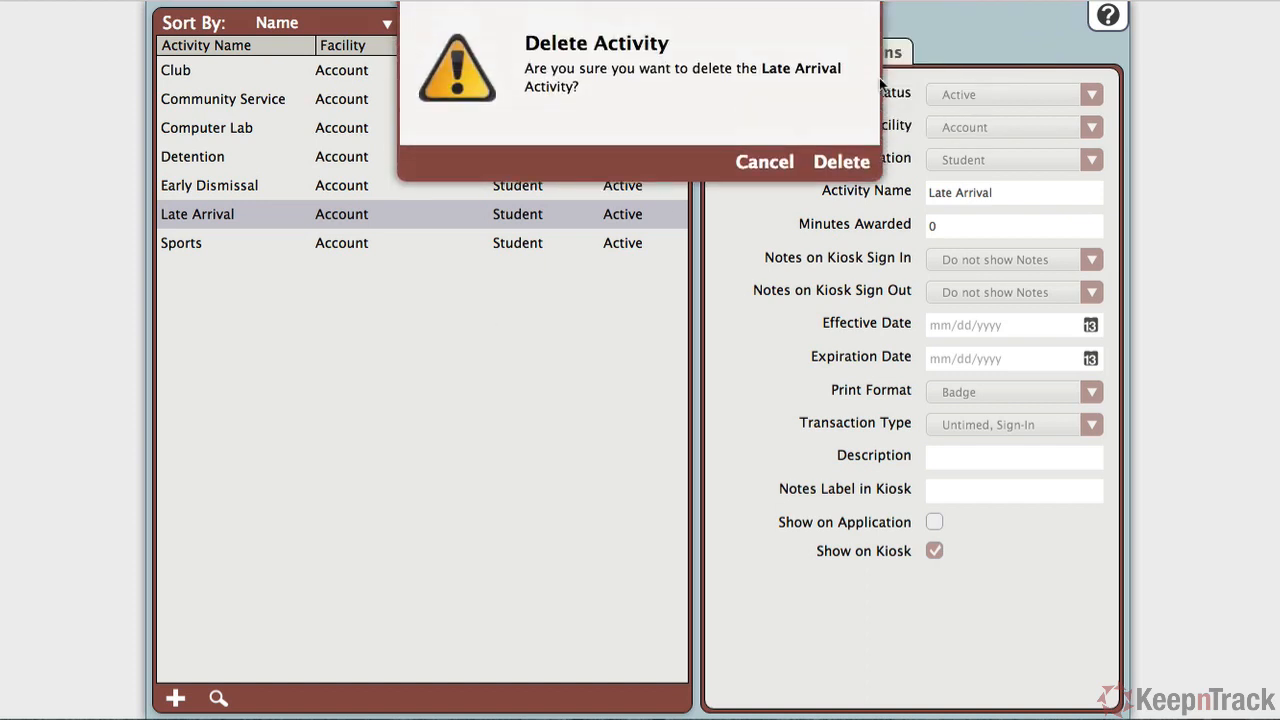
left_click(752, 161)
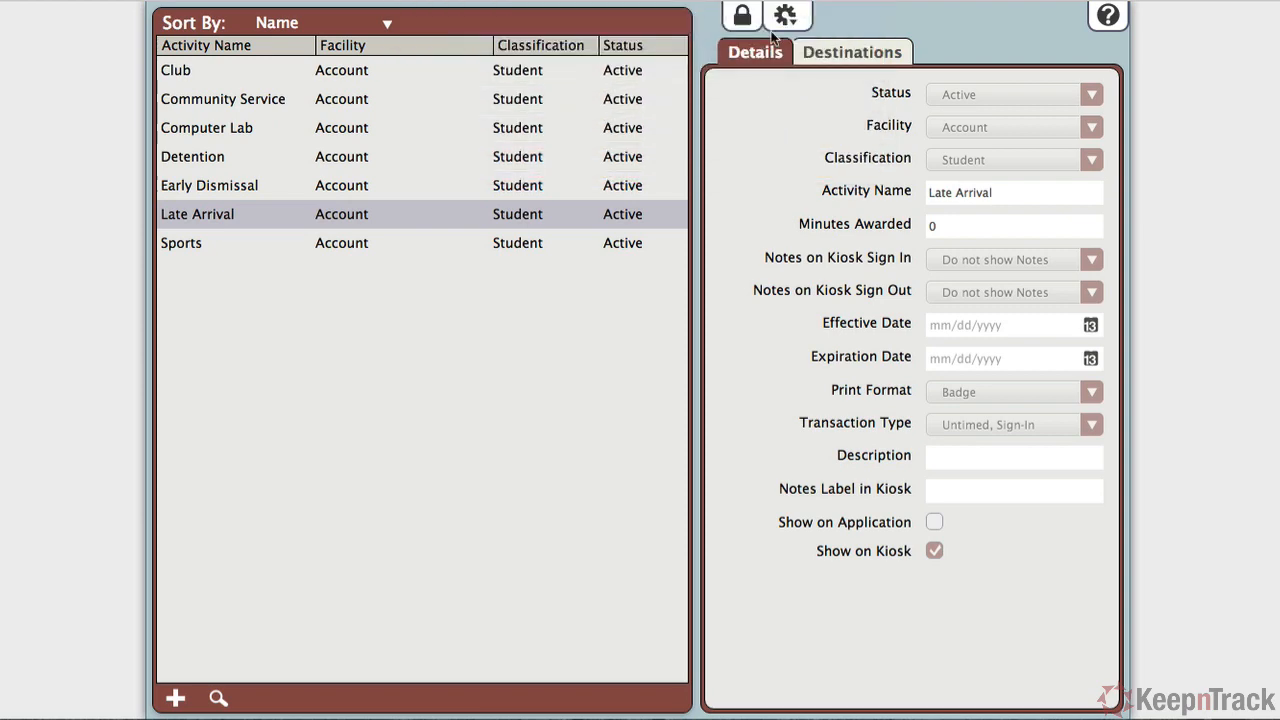